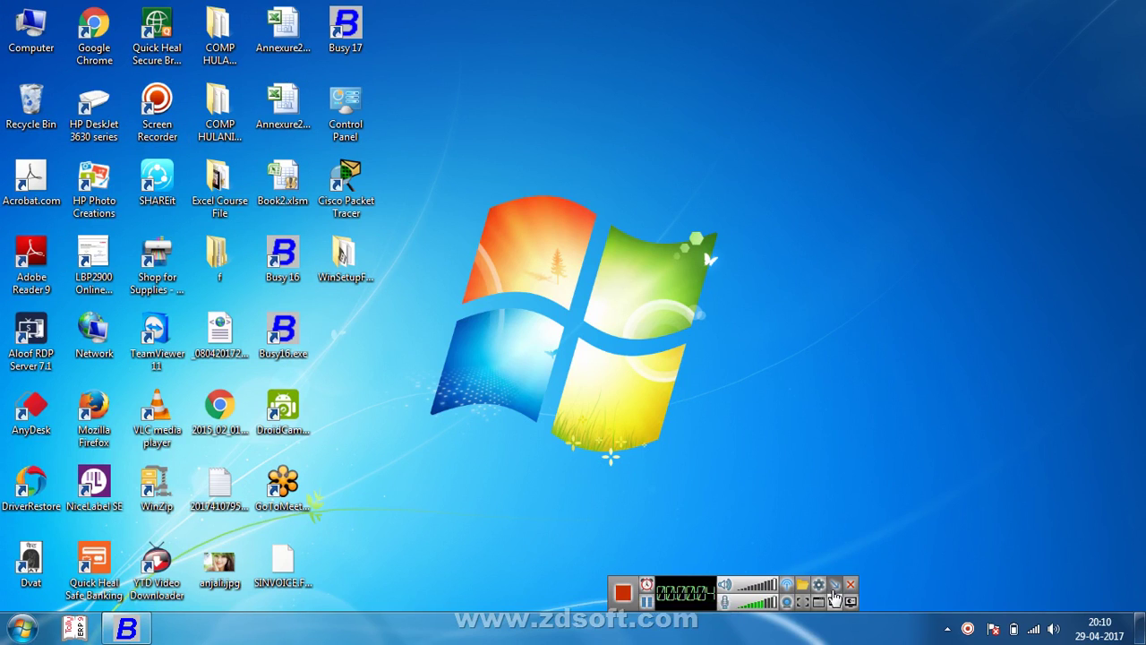
Step: Refresh the Windows desktop
left_click(833, 591)
right_click(557, 59)
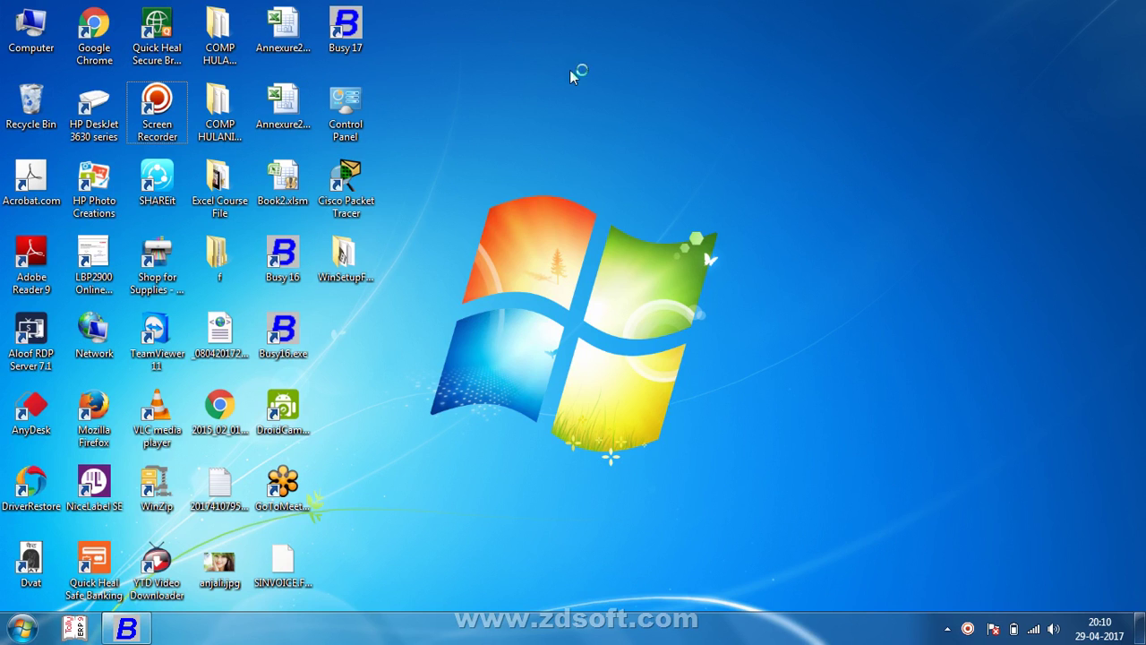
left_click(623, 109)
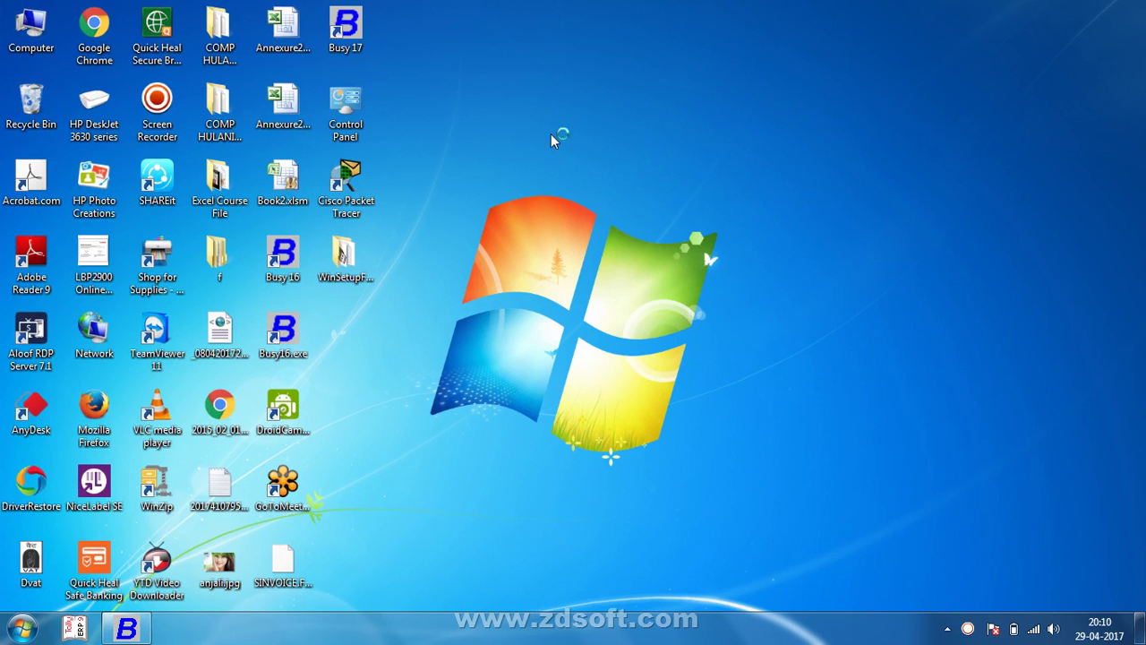
Step: Restore Busy 17 and bring up the Select Company for Operation list
left_click(141, 631)
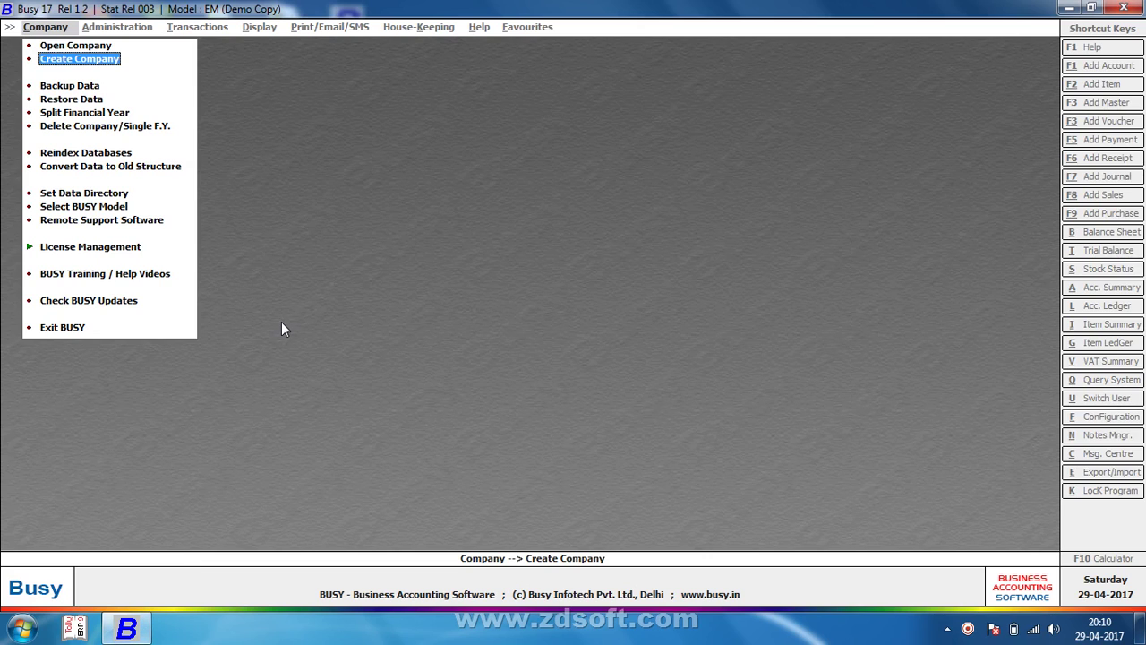
key("Up")
key("Return")
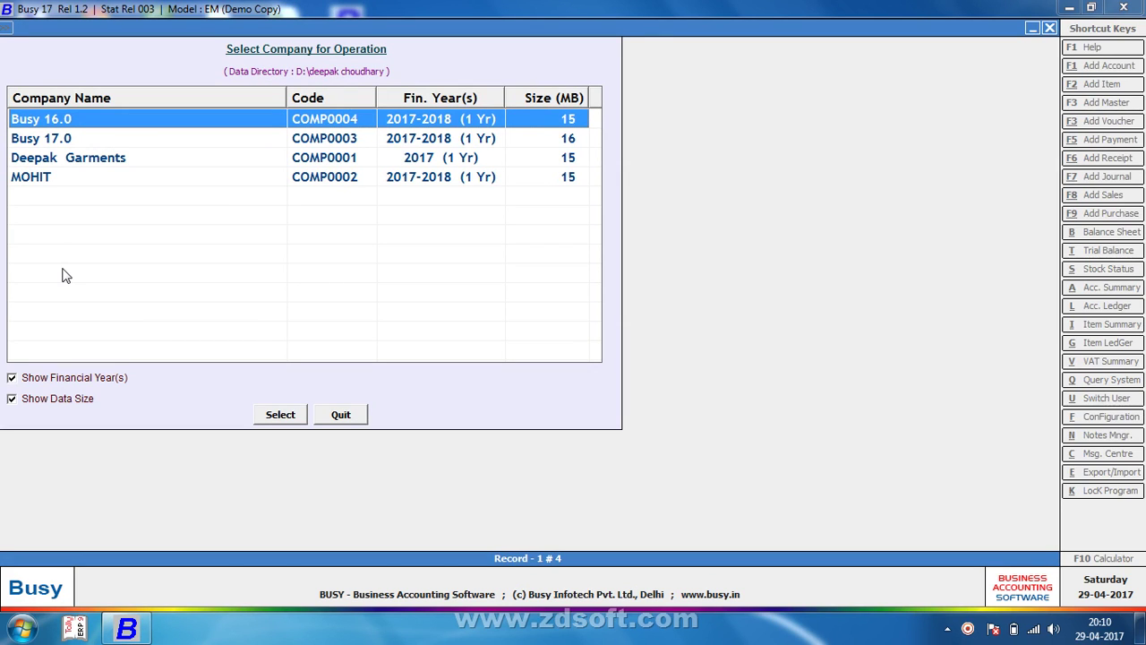
Step: Close the company list, check Busy's data directory setting, then launch Windows Explorer
key("Escape")
left_click(95, 193)
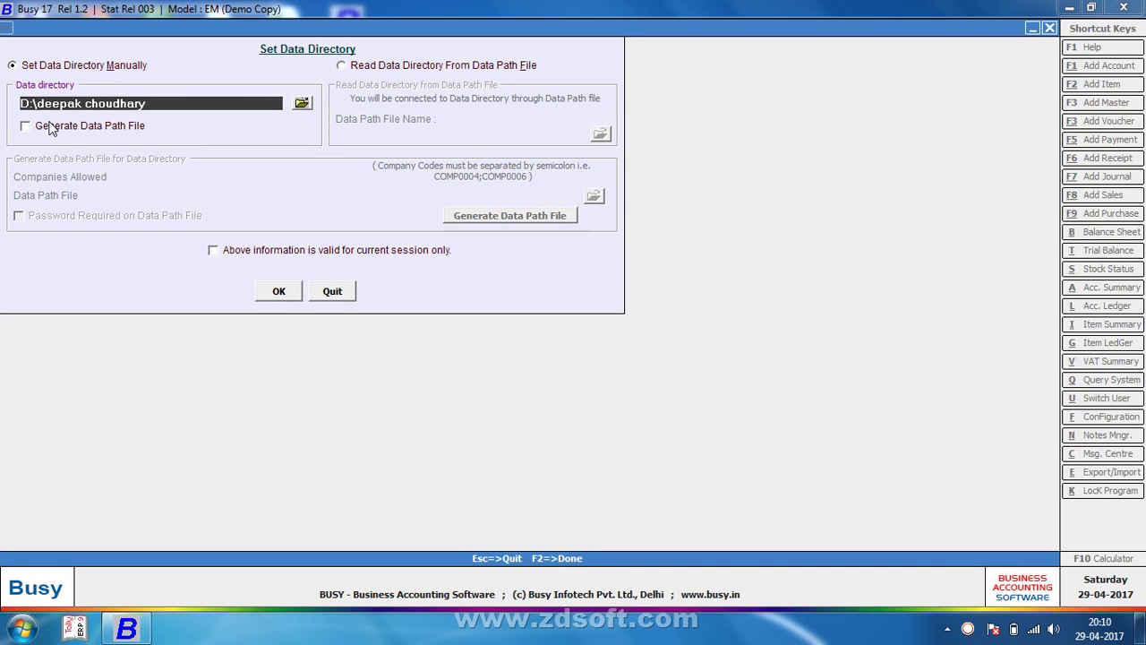
key("Escape")
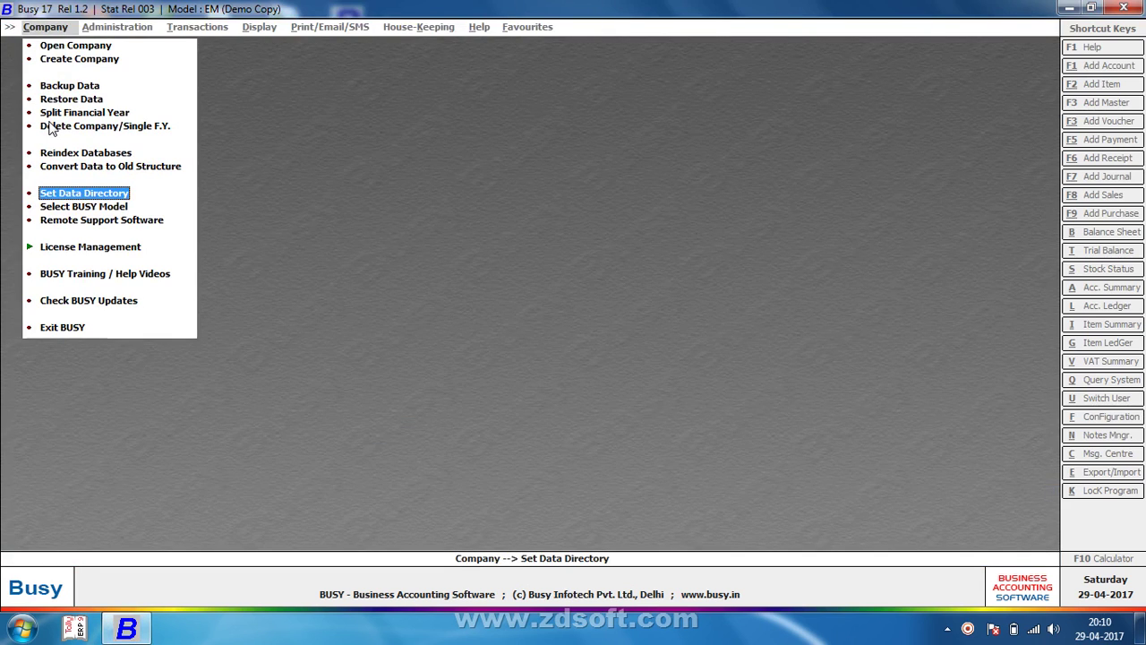
key("super+e")
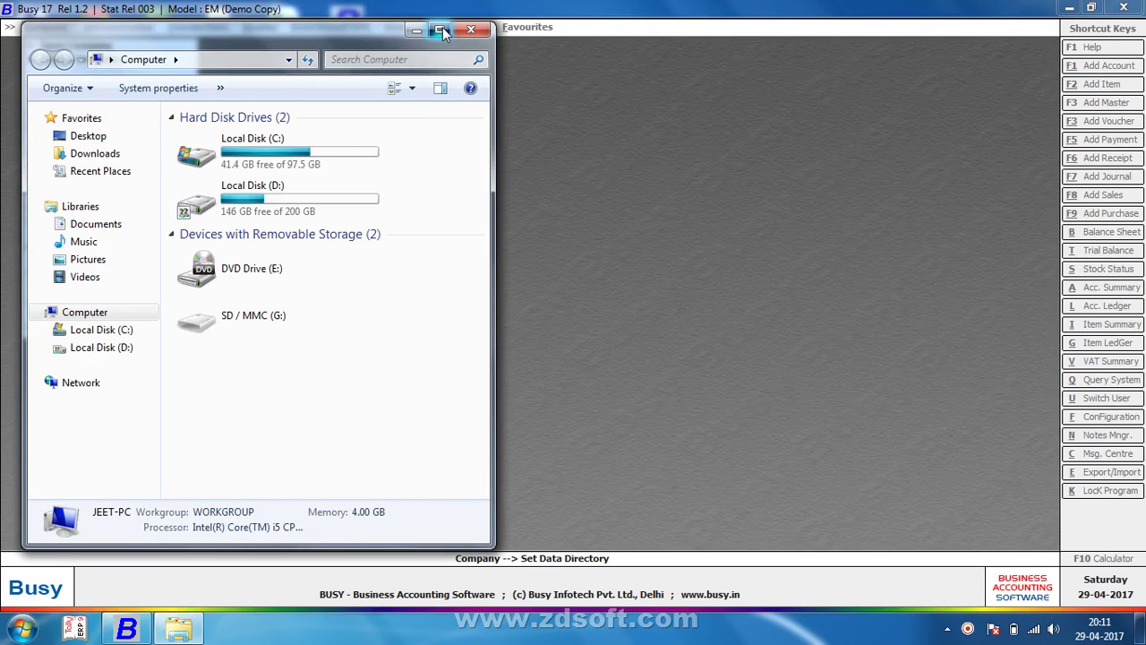
key("super+Up")
double_click(436, 115)
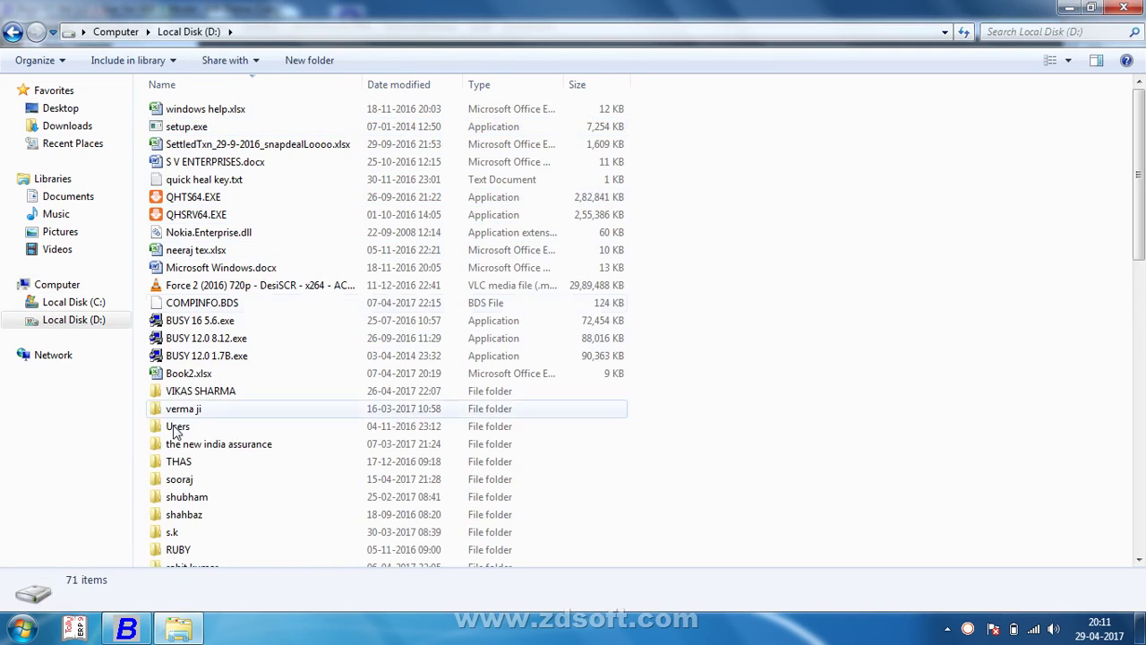
left_click(180, 429)
key("c")
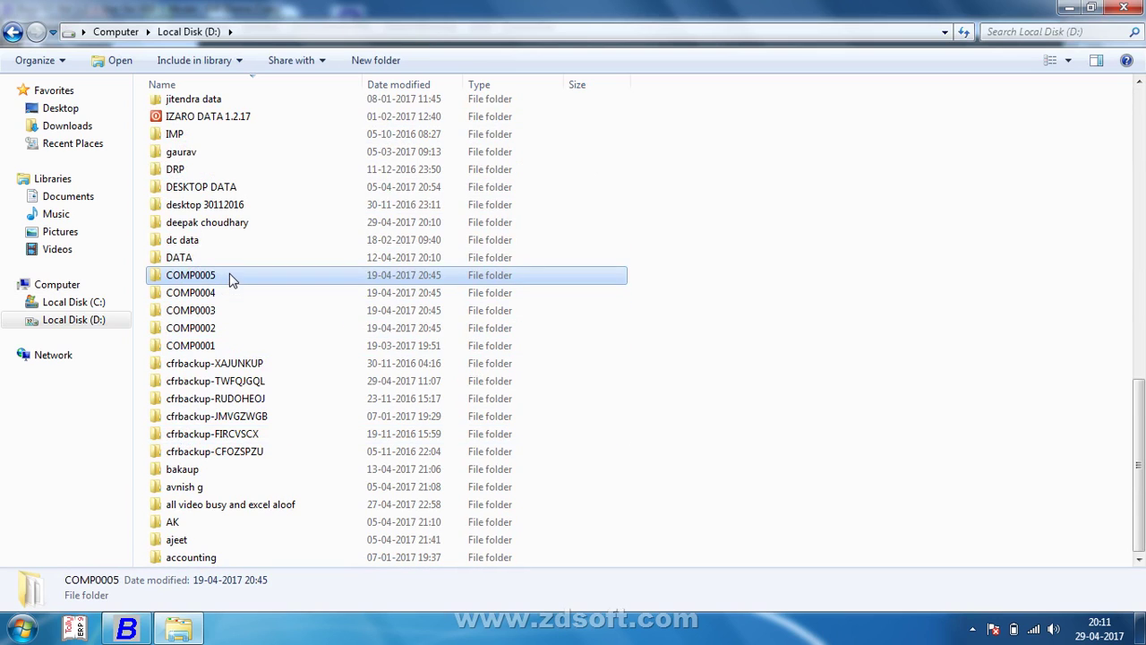
left_click(228, 227)
double_click(228, 230)
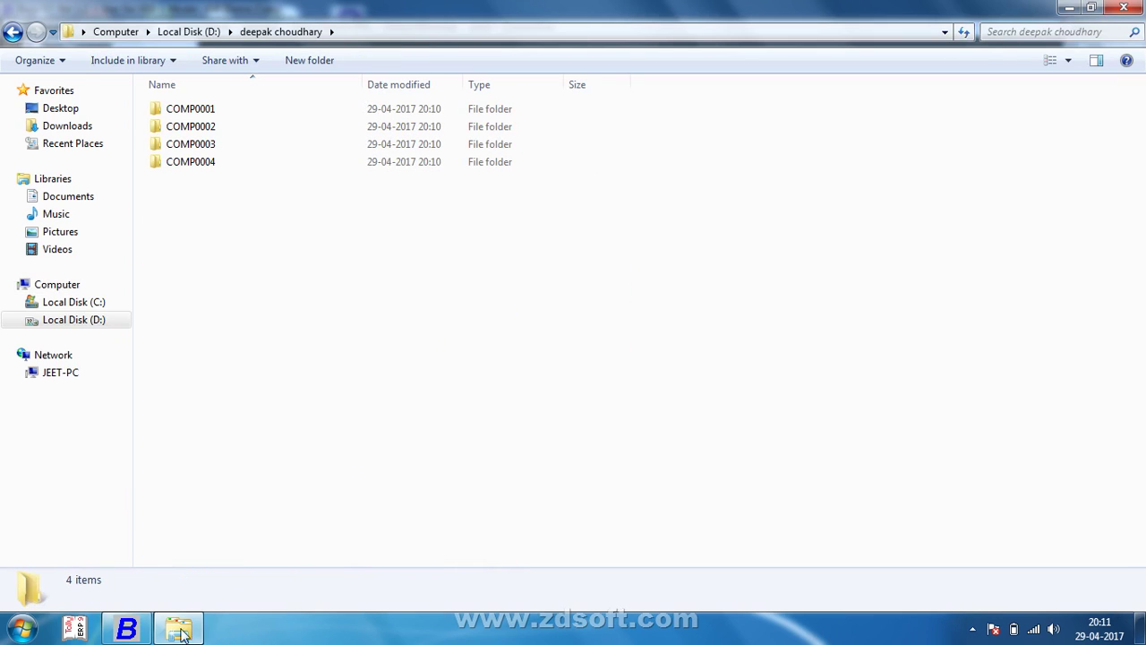
left_click(126, 626)
left_click(92, 195)
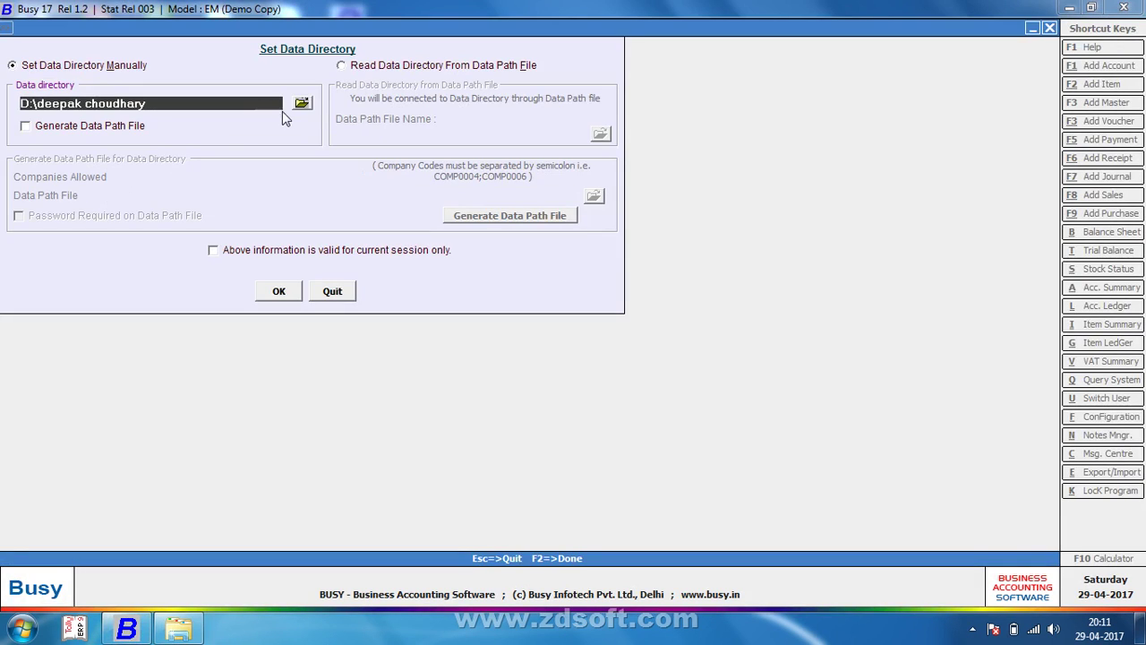
left_click(302, 104)
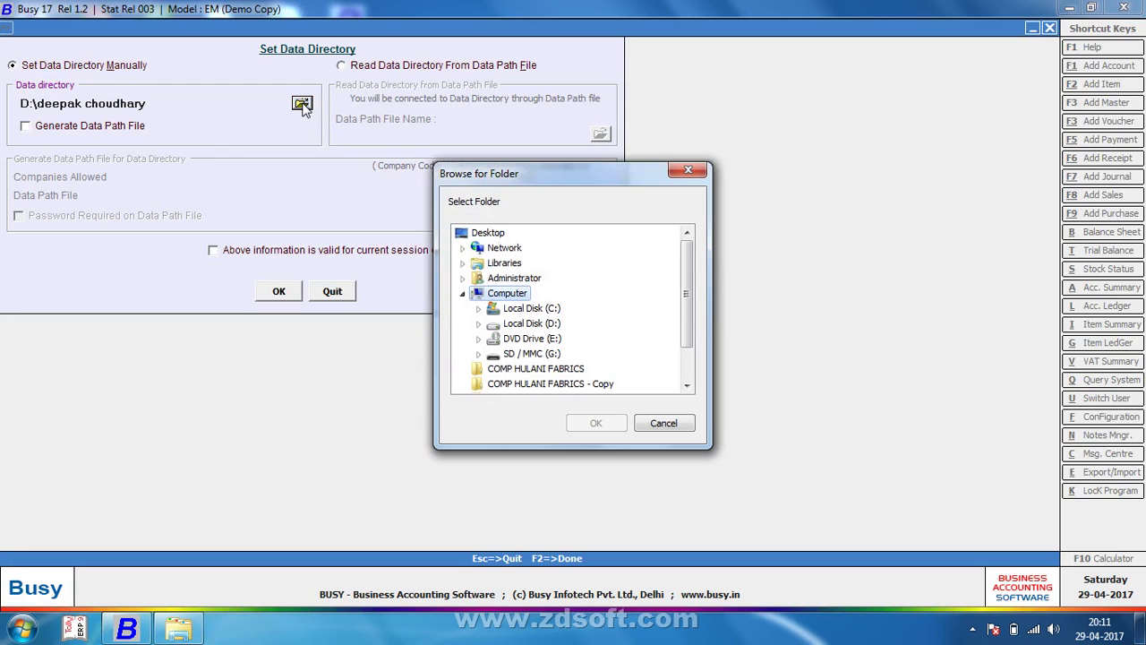
left_click(479, 323)
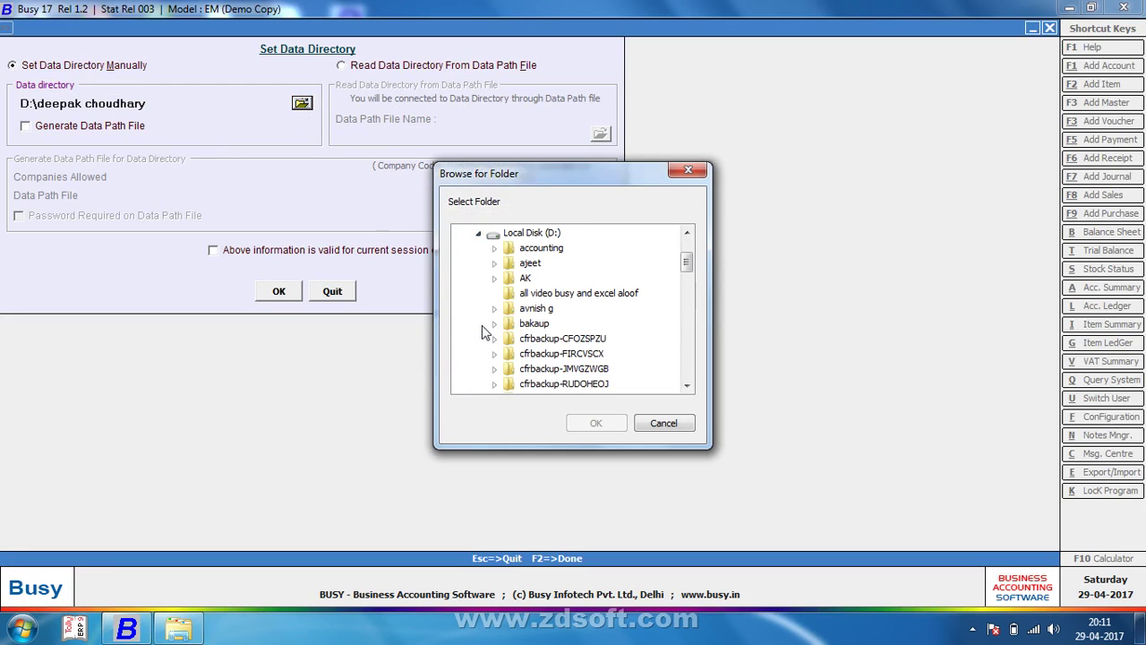
left_click(504, 333)
key("d")
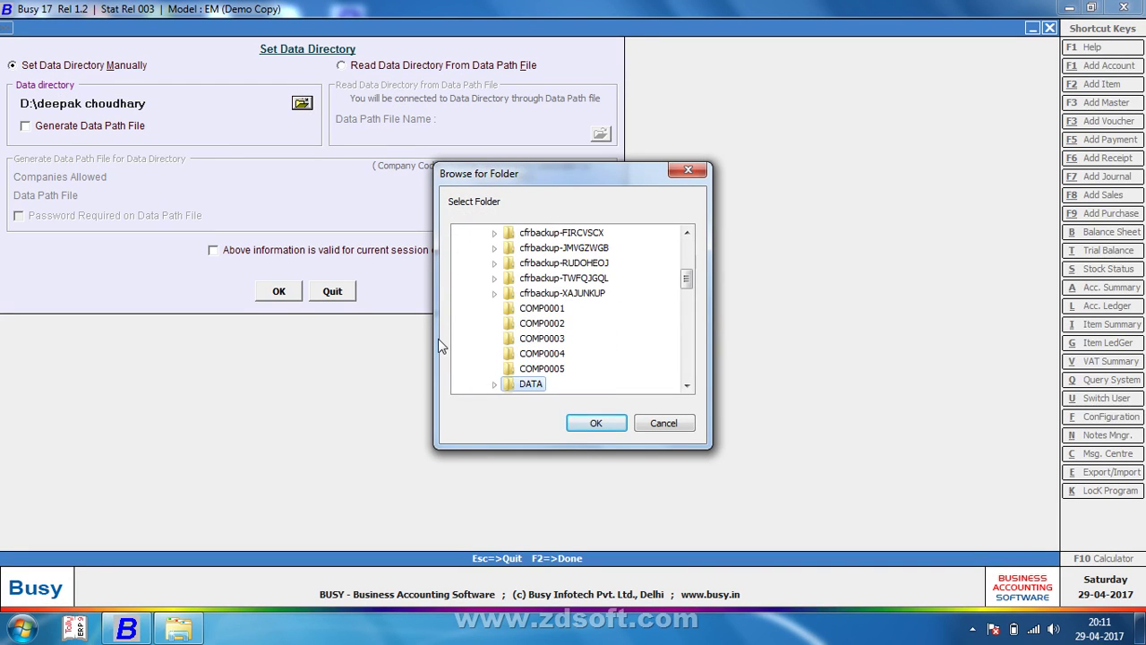
key("d")
key("d")
key("d")
key("Up")
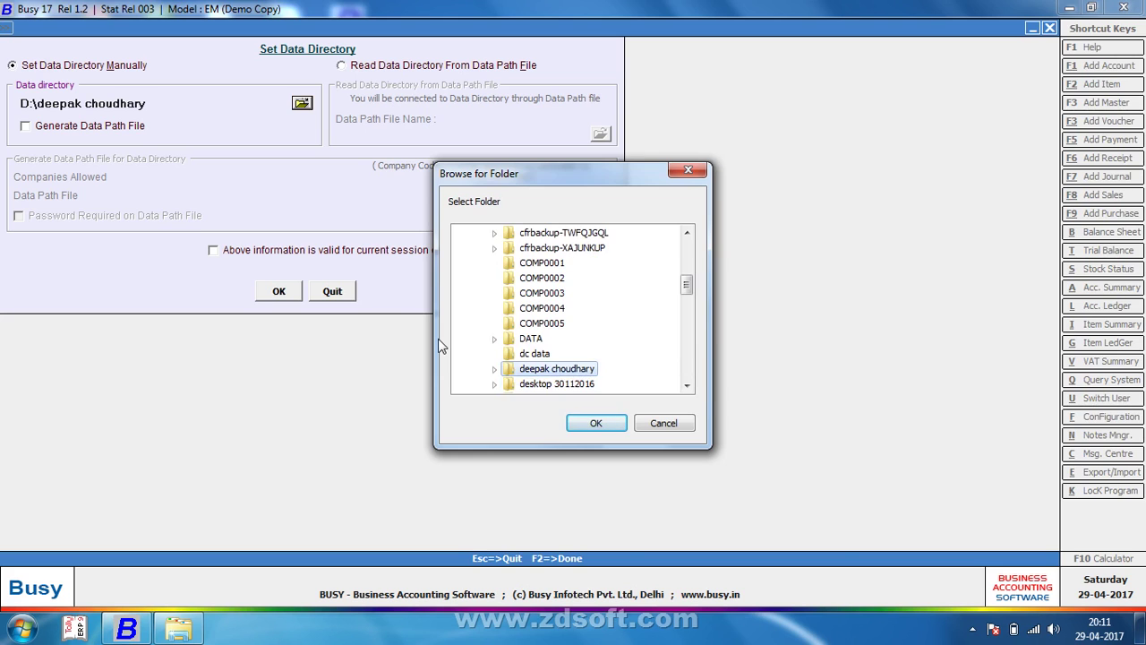
key("Return")
key("F2")
key("Return")
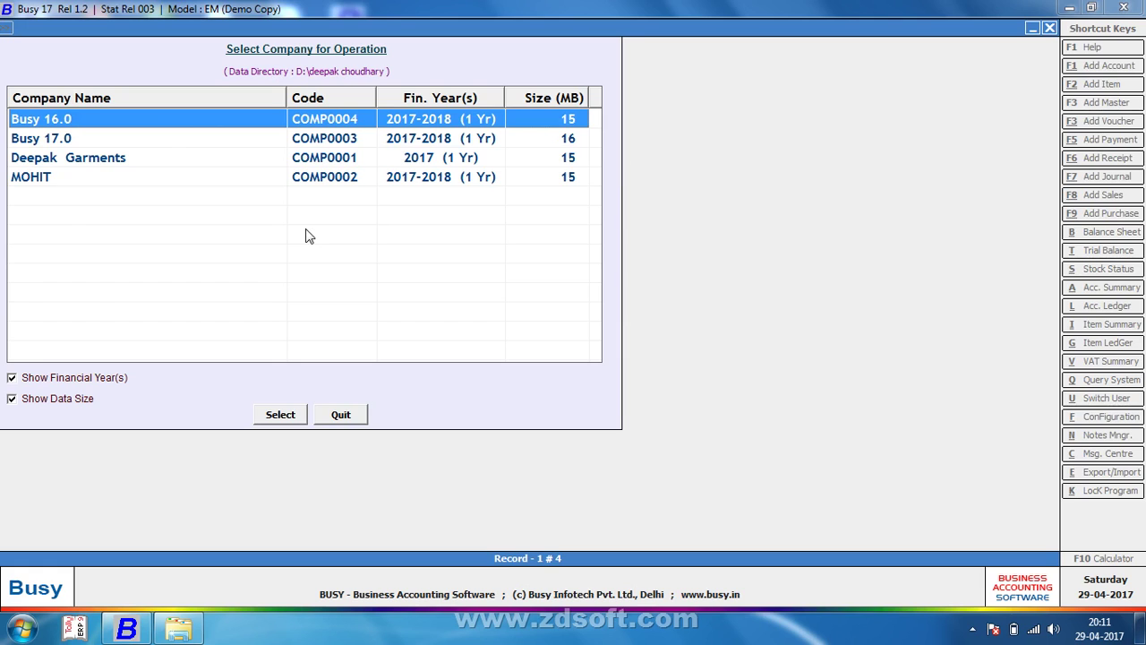
Step: Show Explorer's full folder path as text, then reload Busy's company list
key("alt+Tab")
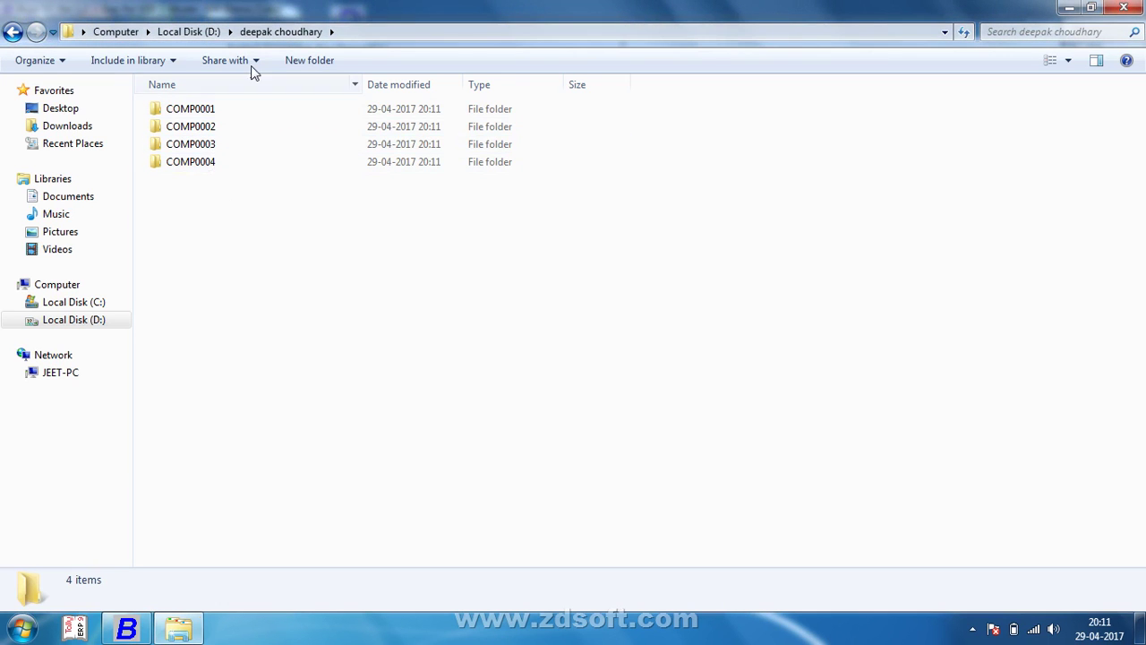
left_click(358, 32)
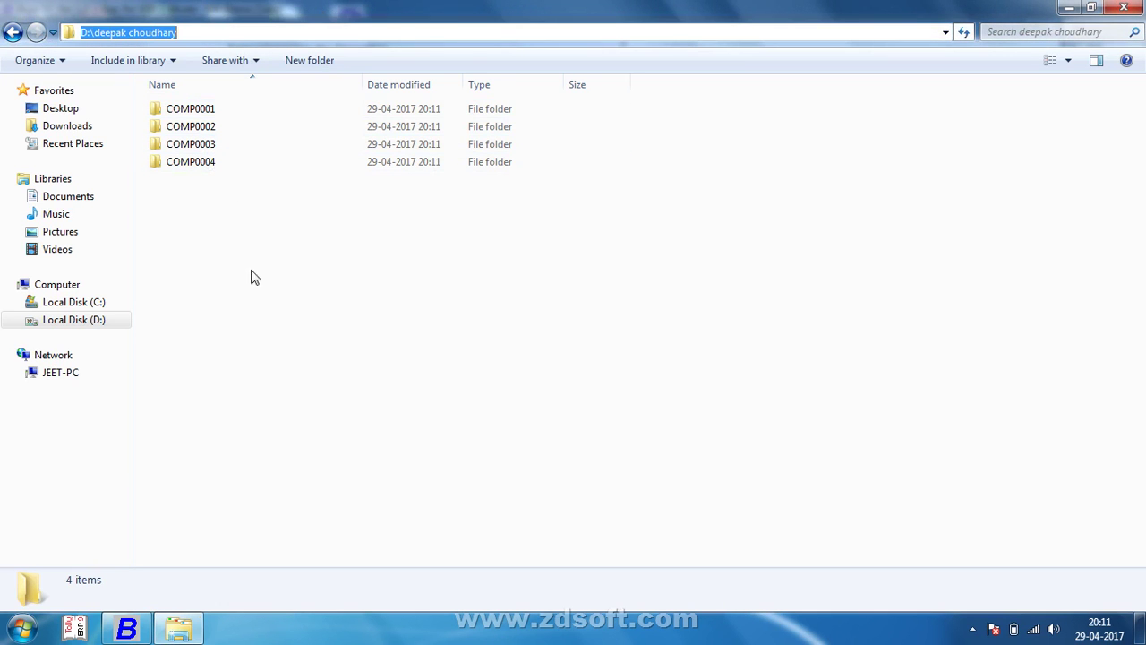
left_click(126, 628)
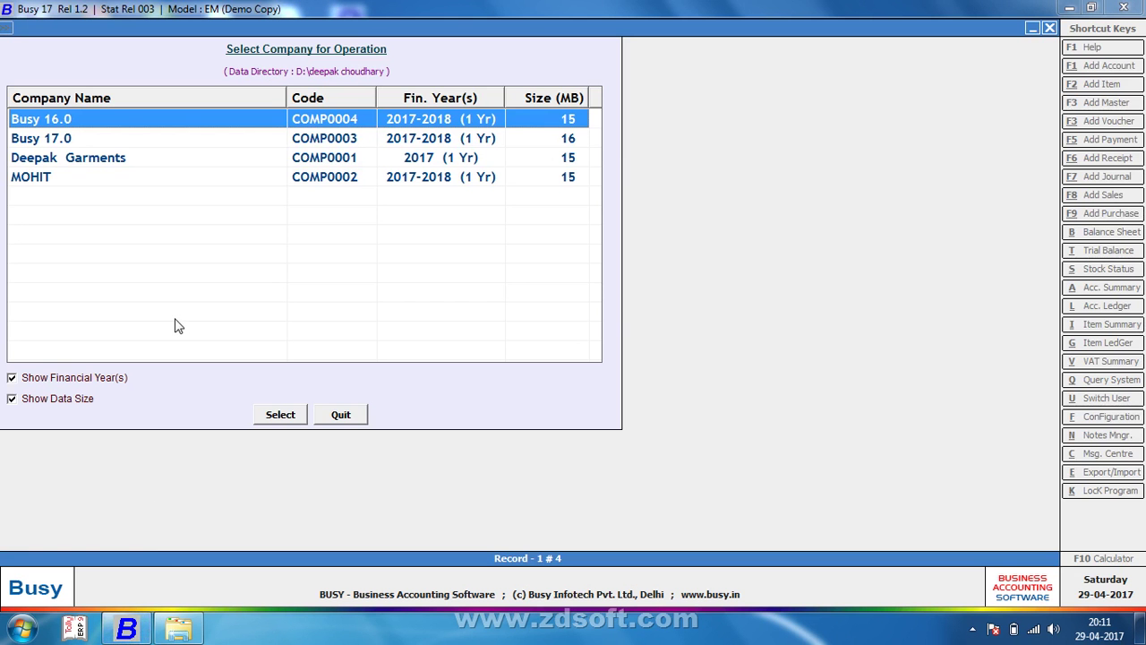
key("Escape")
key("Return")
Step: Recheck Busy's data directory setting against Explorer, returning to the COMP0001–COMP0004 folder view
left_click(186, 618)
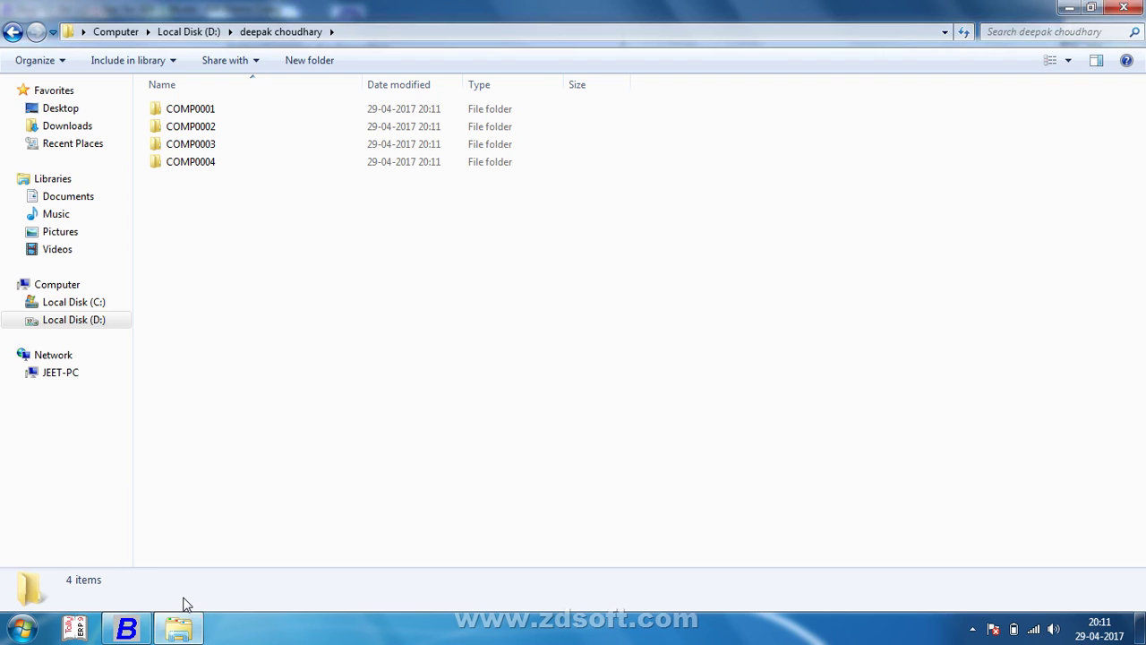
left_click(126, 629)
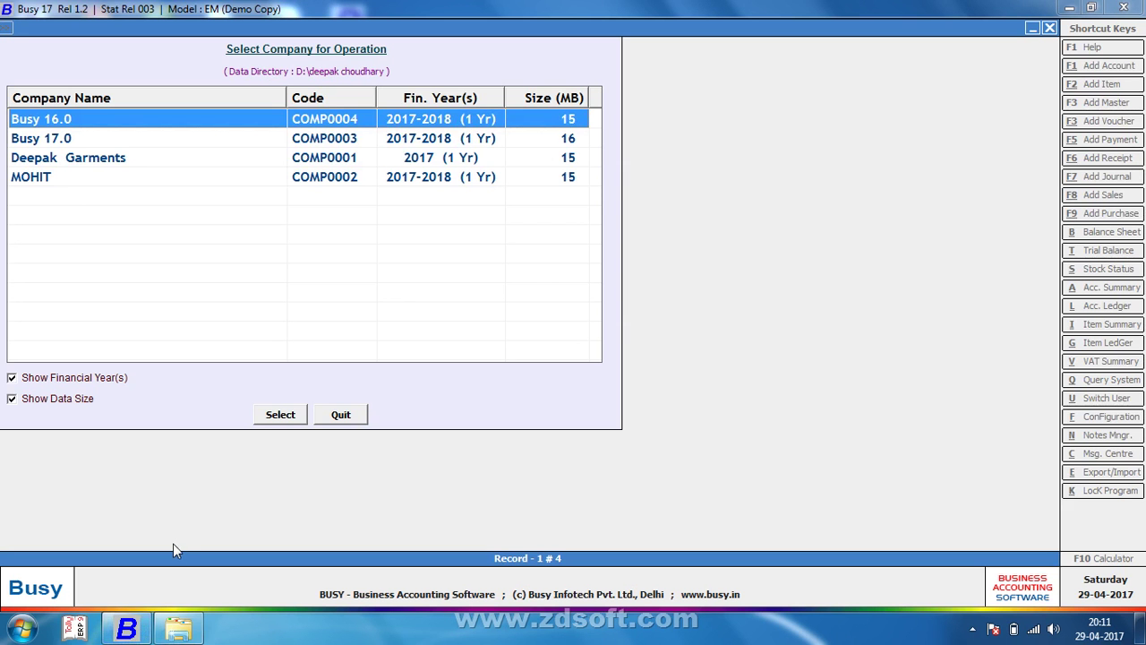
key("Escape")
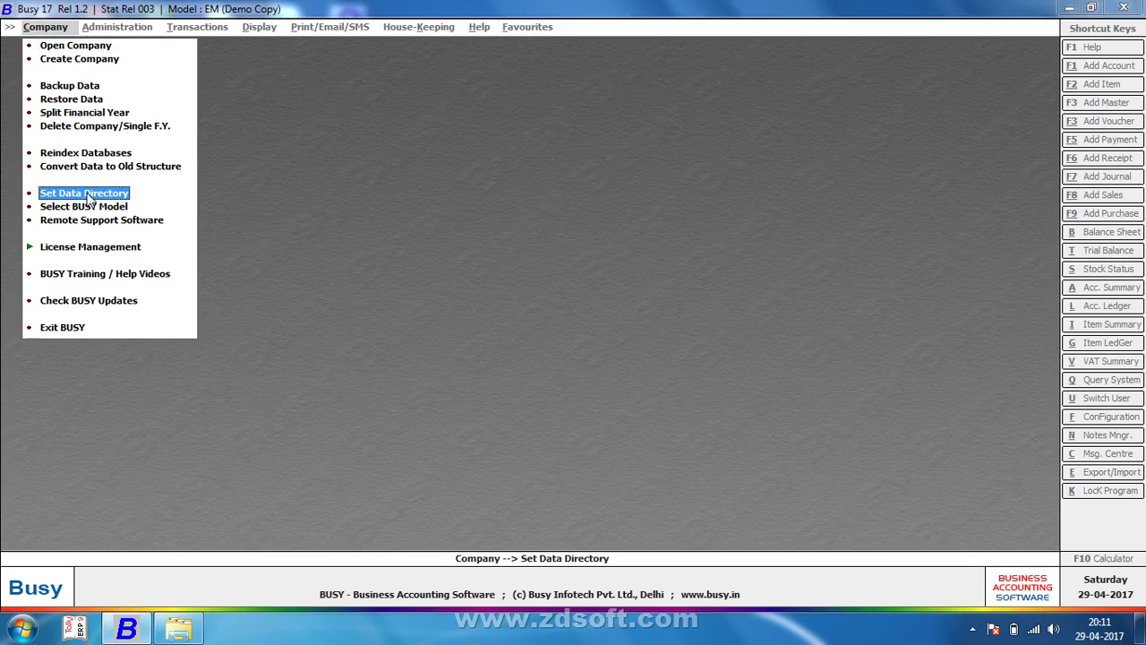
left_click(85, 190)
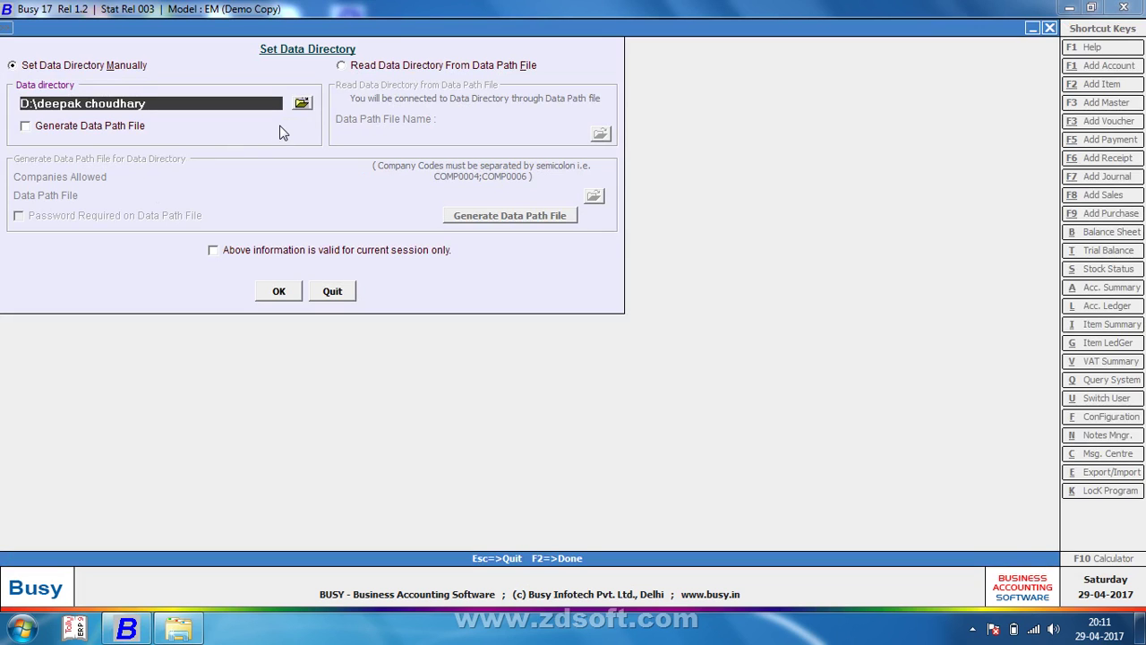
key("Escape")
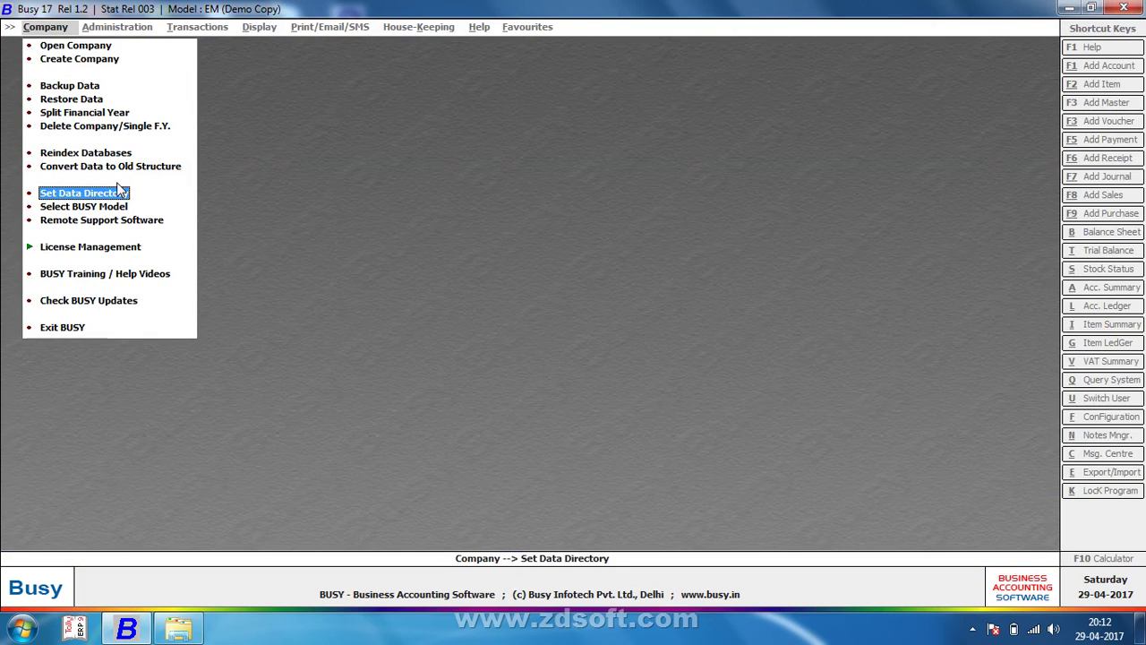
left_click(184, 630)
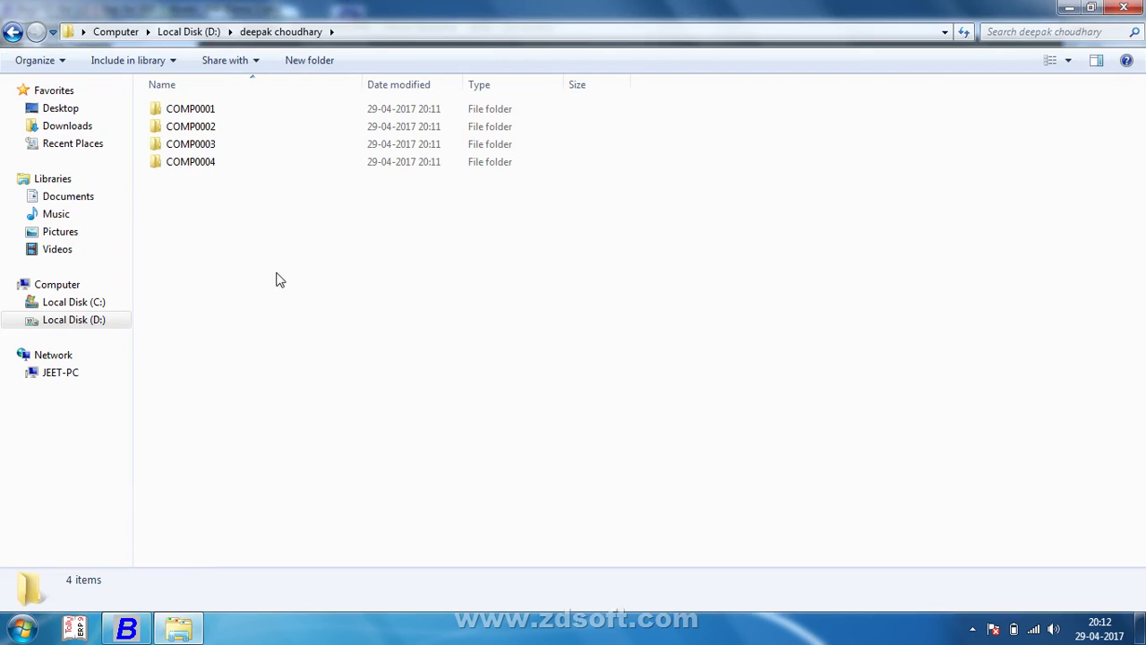
Step: Rename the COMP0001 folder to COM0001
left_click(177, 113)
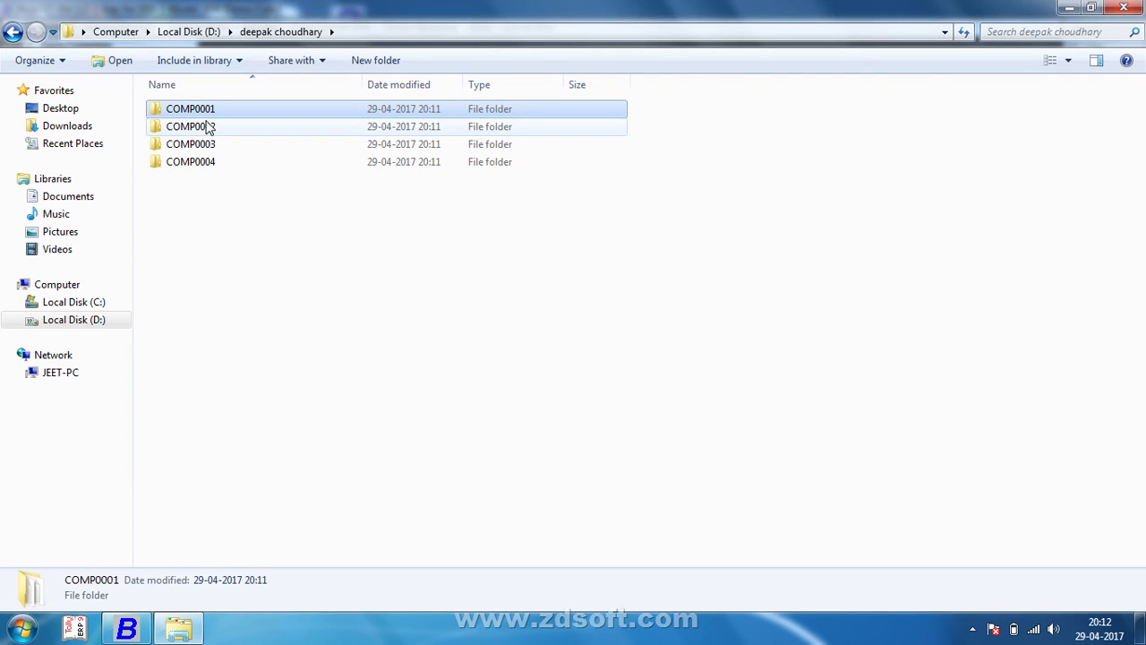
left_click(193, 109)
left_click(194, 110)
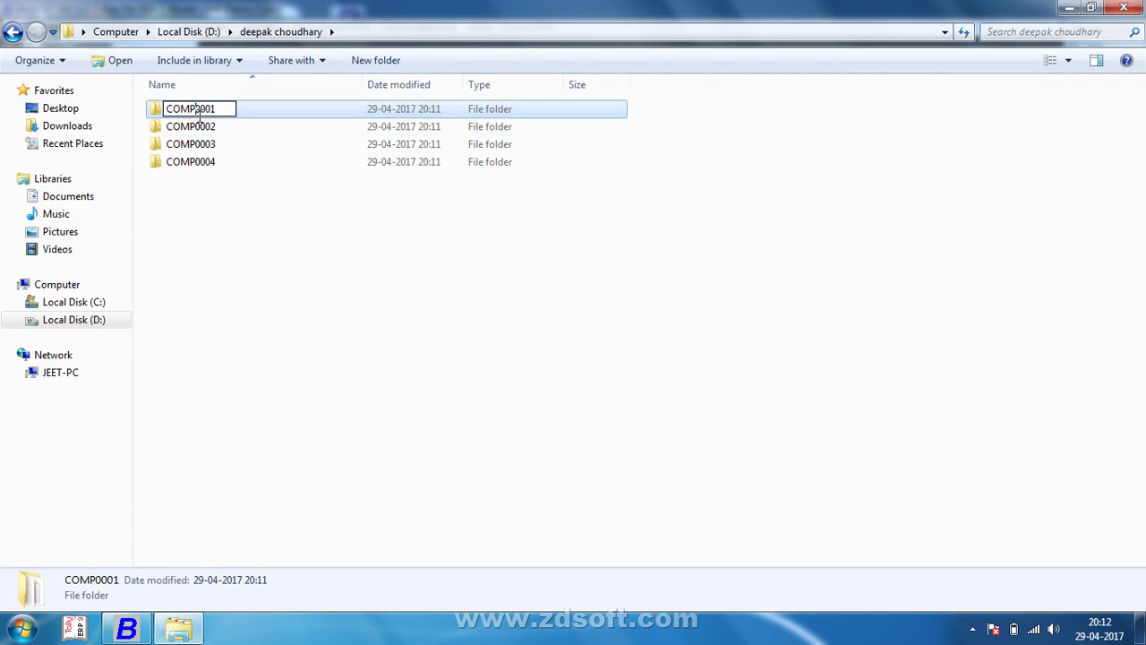
key("BackSpace")
key("Return")
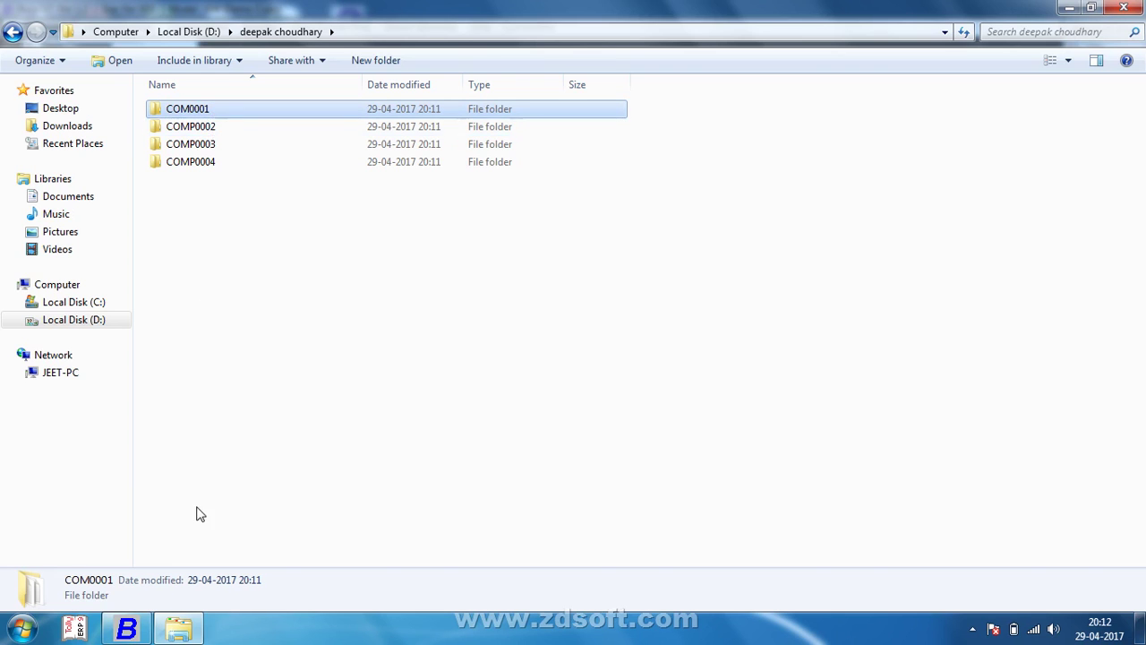
Step: Check Busy's company list now shows only three companies, then return to Explorer
left_click(133, 626)
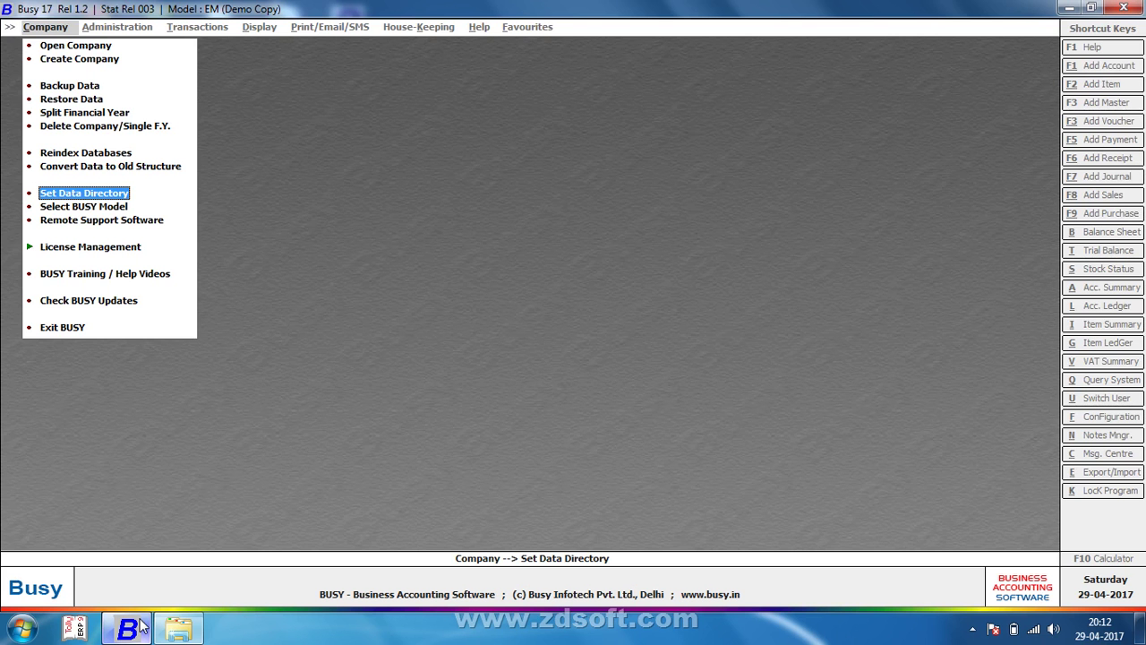
key("Home")
key("Return")
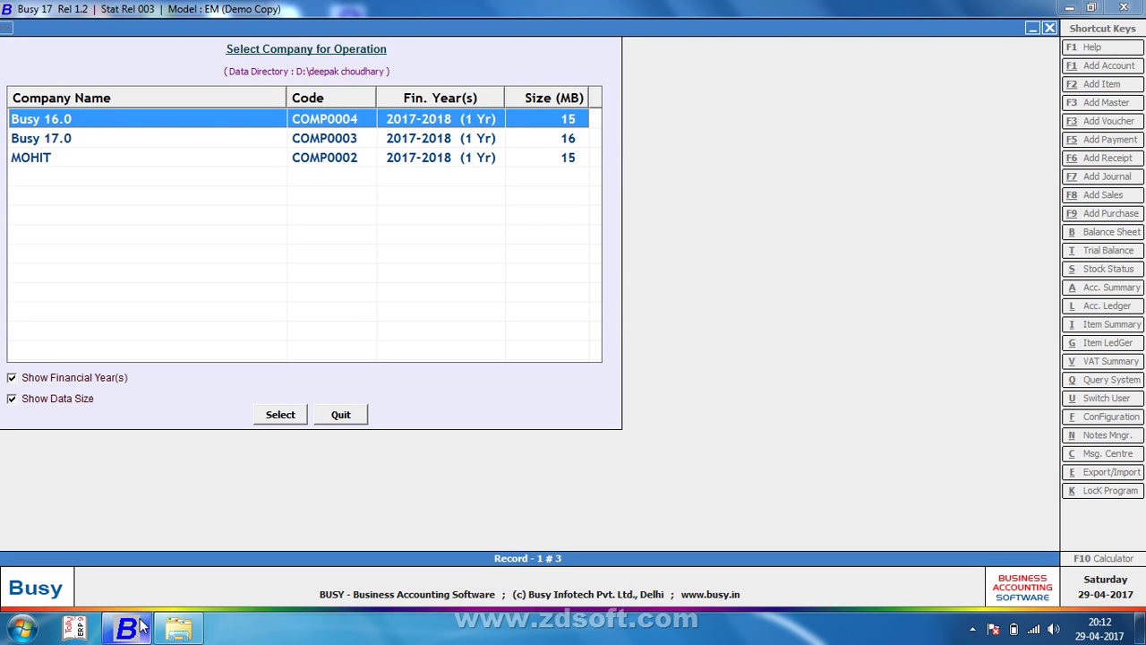
left_click(140, 627)
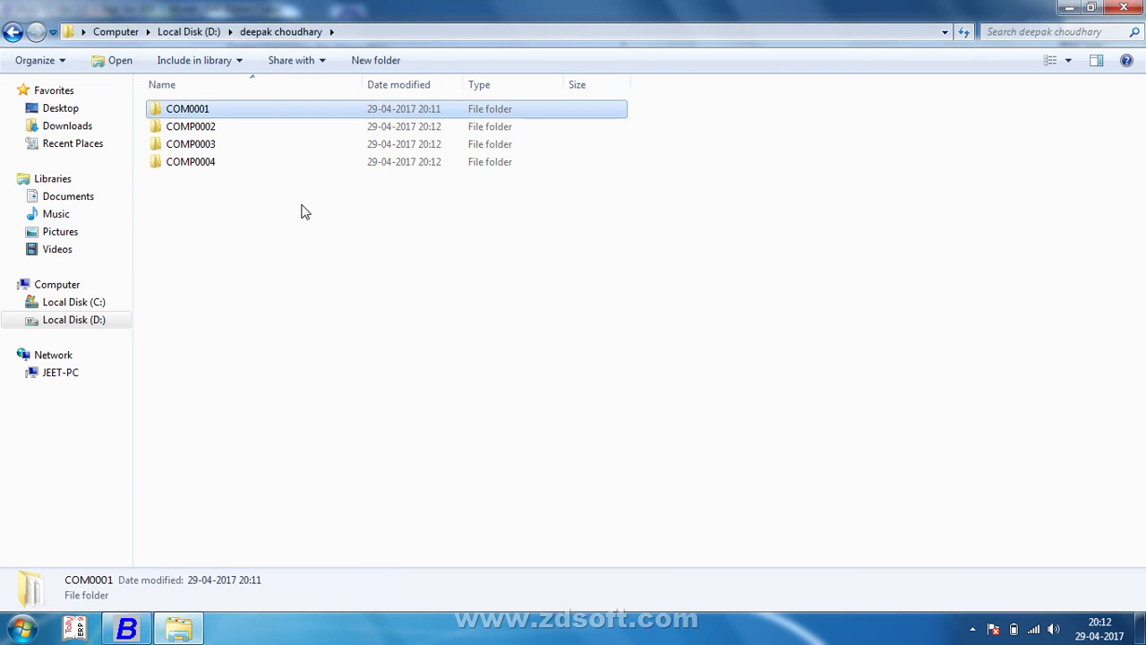
Step: Rename the COM0001 folder back to COMP0001 with an uppercase P
key("F2")
left_click_drag(193, 108, 200, 109)
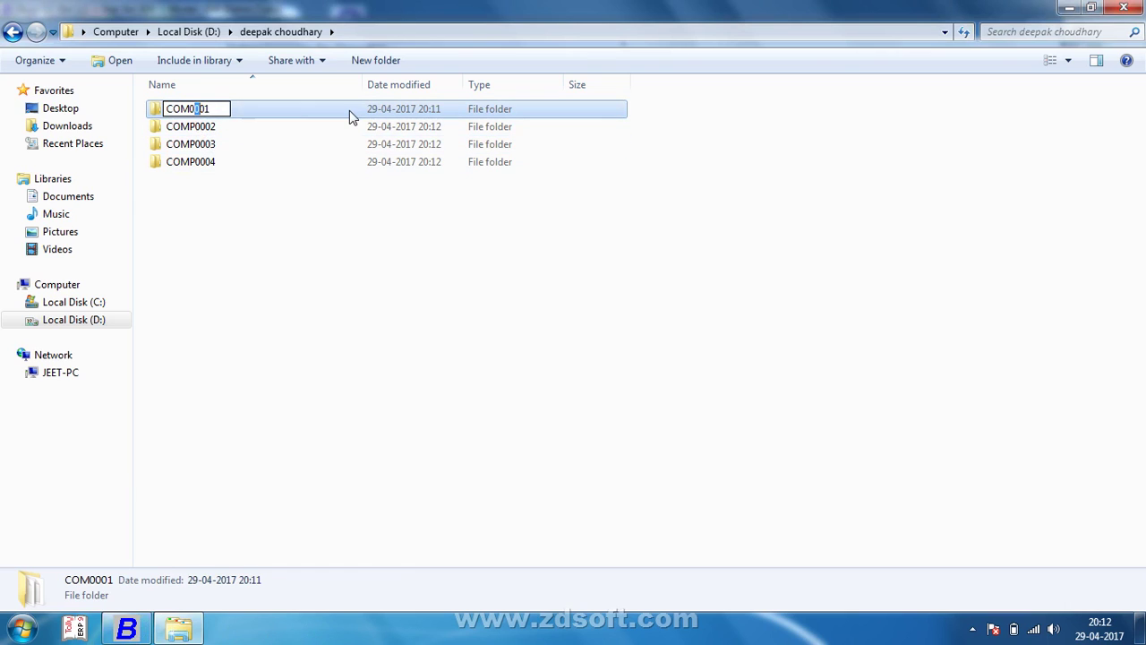
key("Left")
type("p")
key("Return")
key("F2")
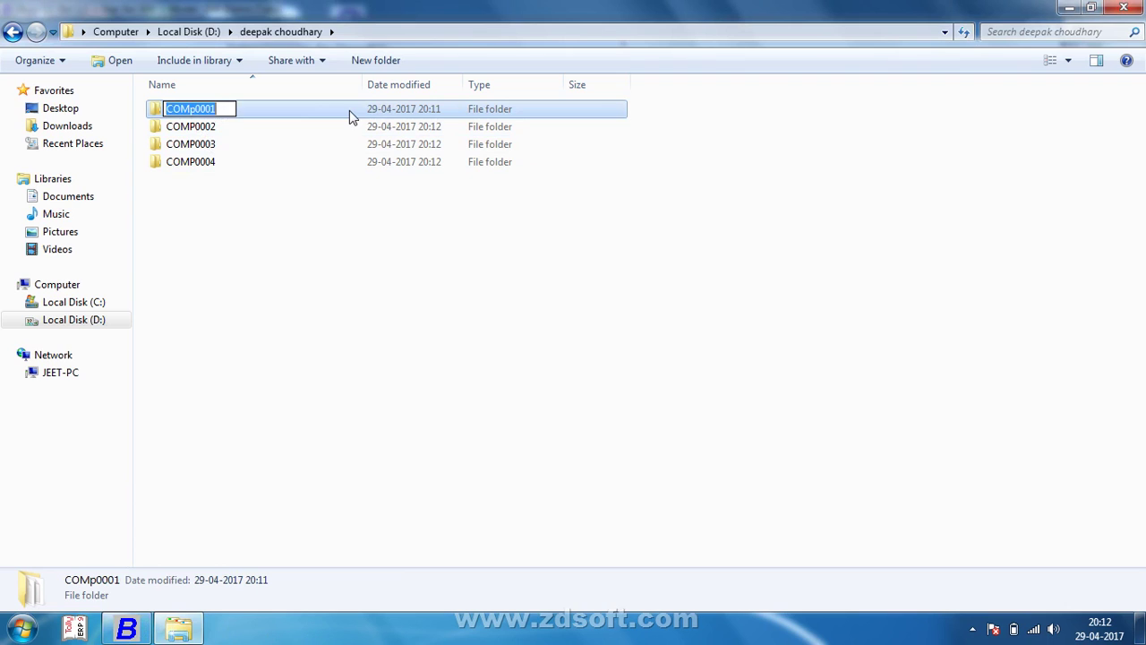
key("Right")
key("Left")
key("Left")
key("Left")
key("BackSpace")
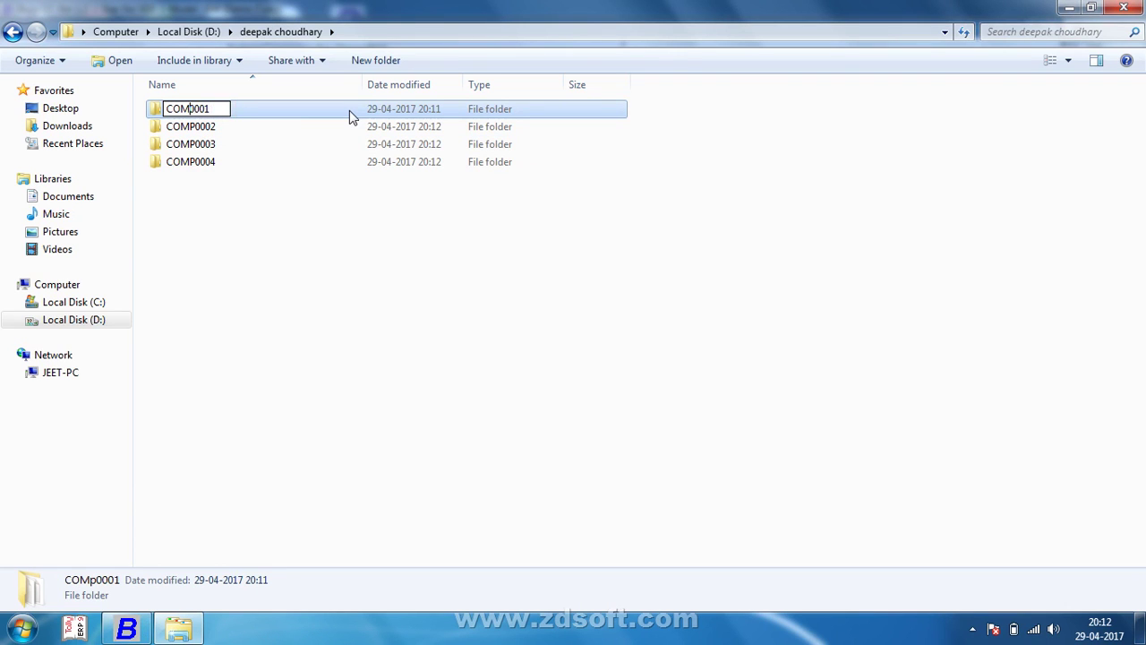
type("P")
key("Return")
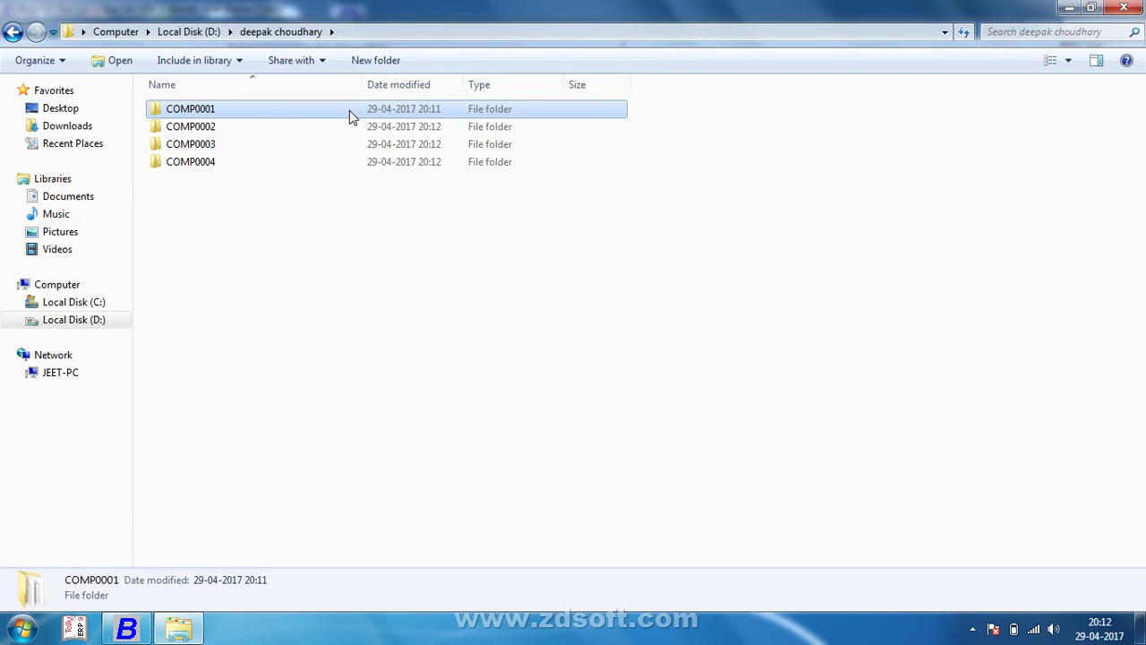
Step: Check Busy's company list again, then open Local Disk (D:) in a new Explorer window
key("alt+Tab")
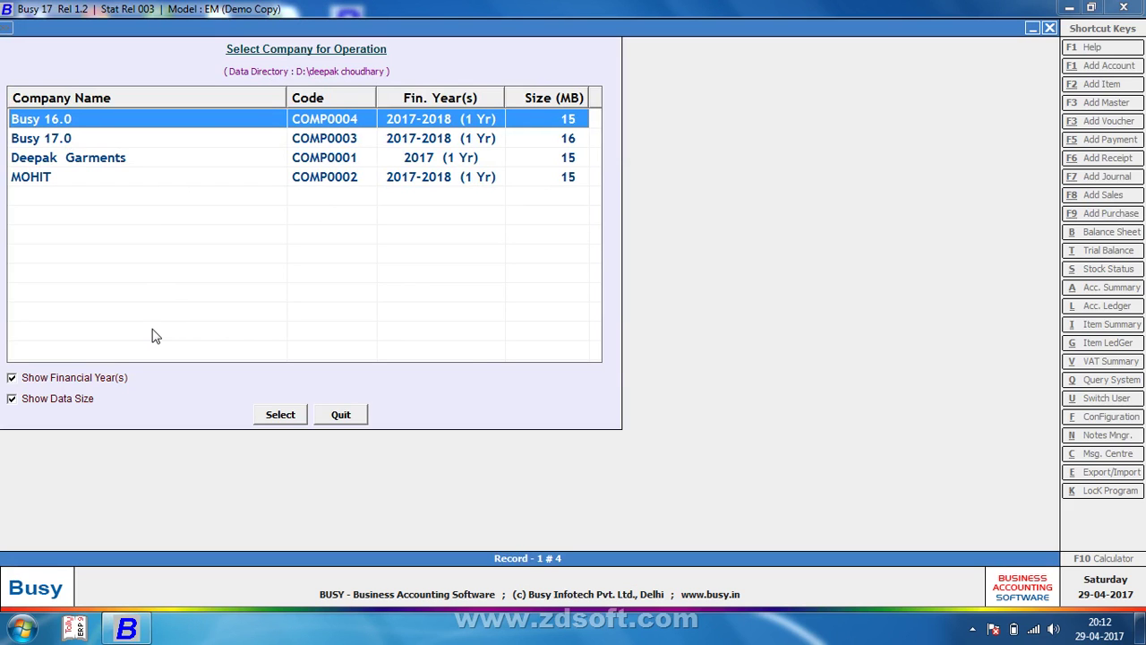
key("super+e")
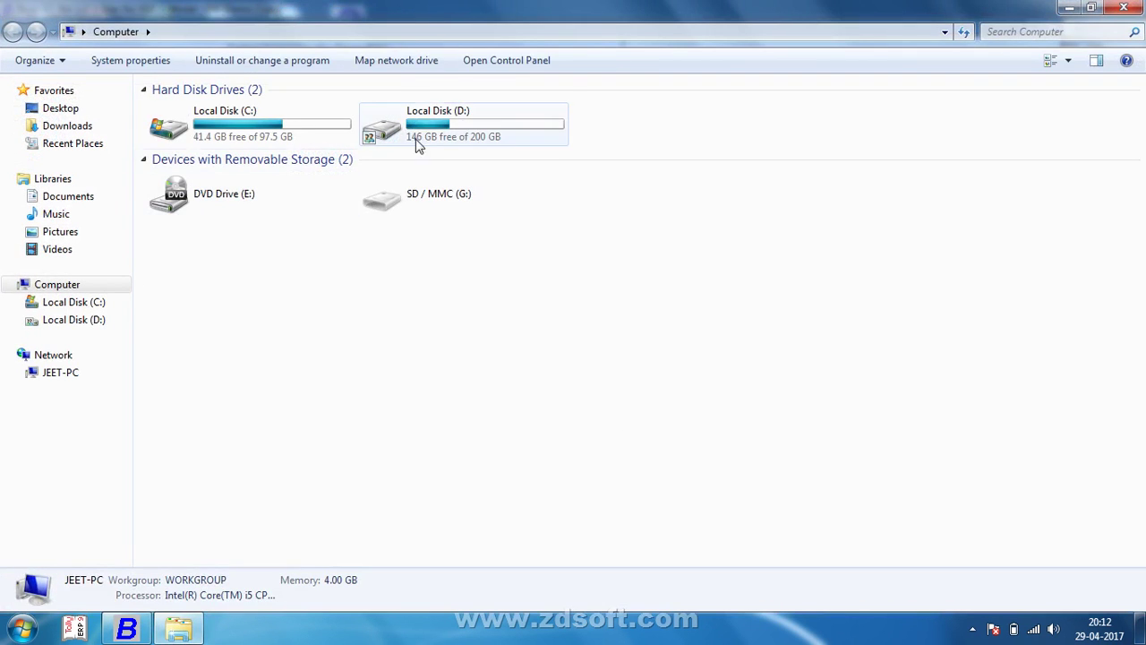
double_click(417, 145)
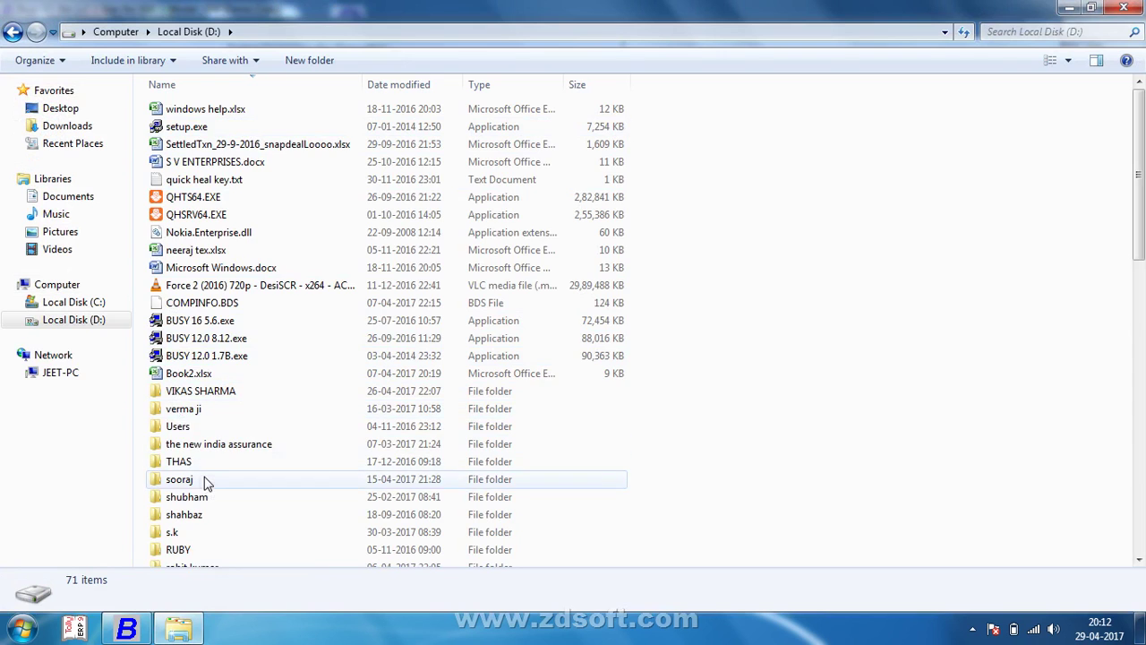
scroll(204, 478, "down", 4)
scroll(204, 484, "down", 2)
scroll(204, 483, "down", 3)
scroll(206, 482, "down", 1)
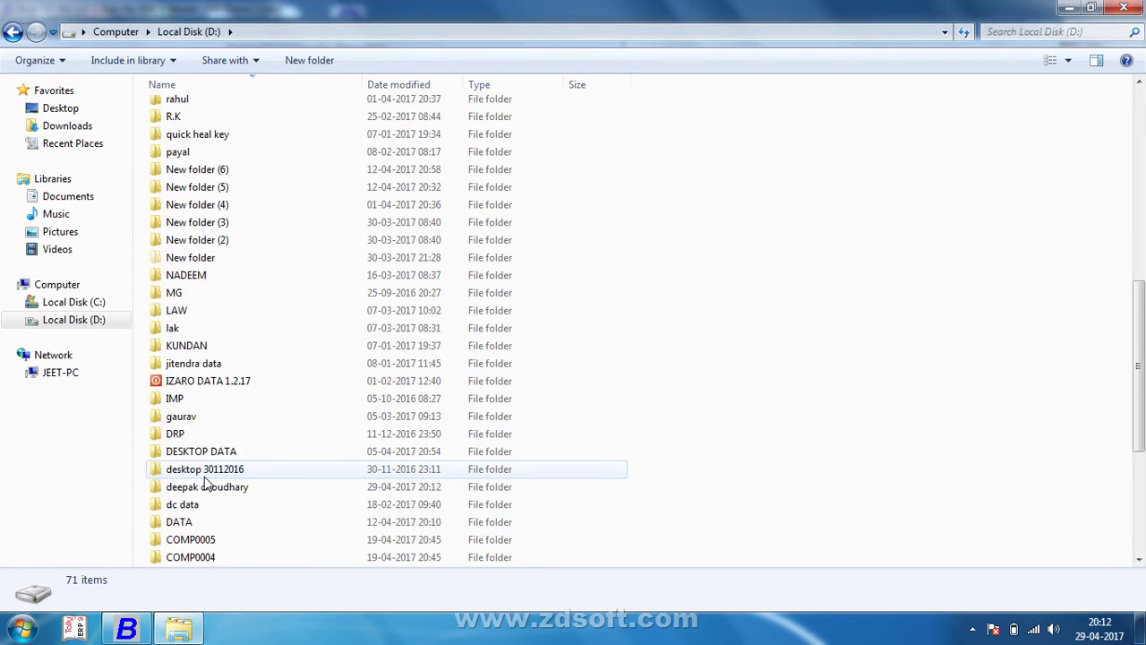
scroll(206, 481, "down", 1)
scroll(208, 479, "down", 1)
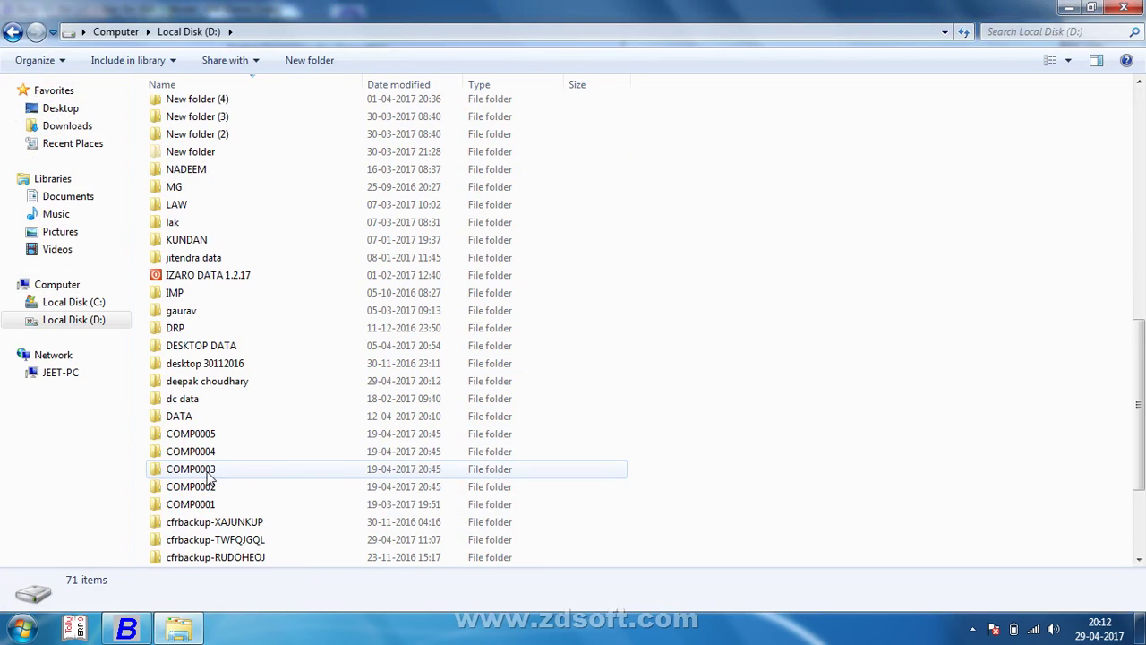
double_click(263, 381)
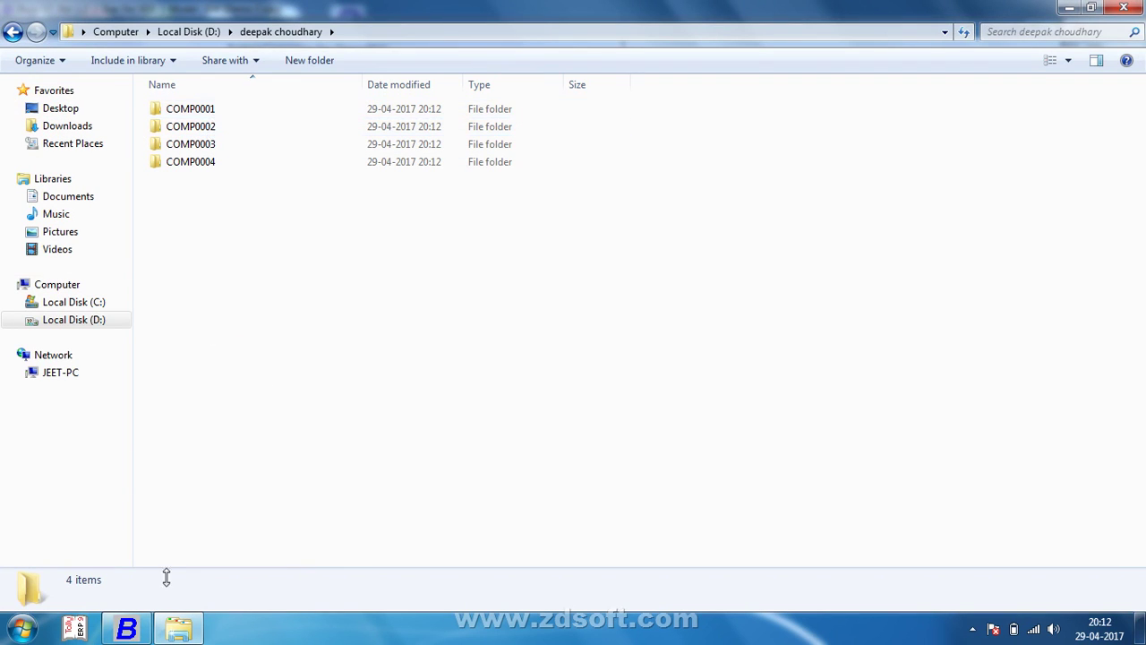
double_click(221, 109)
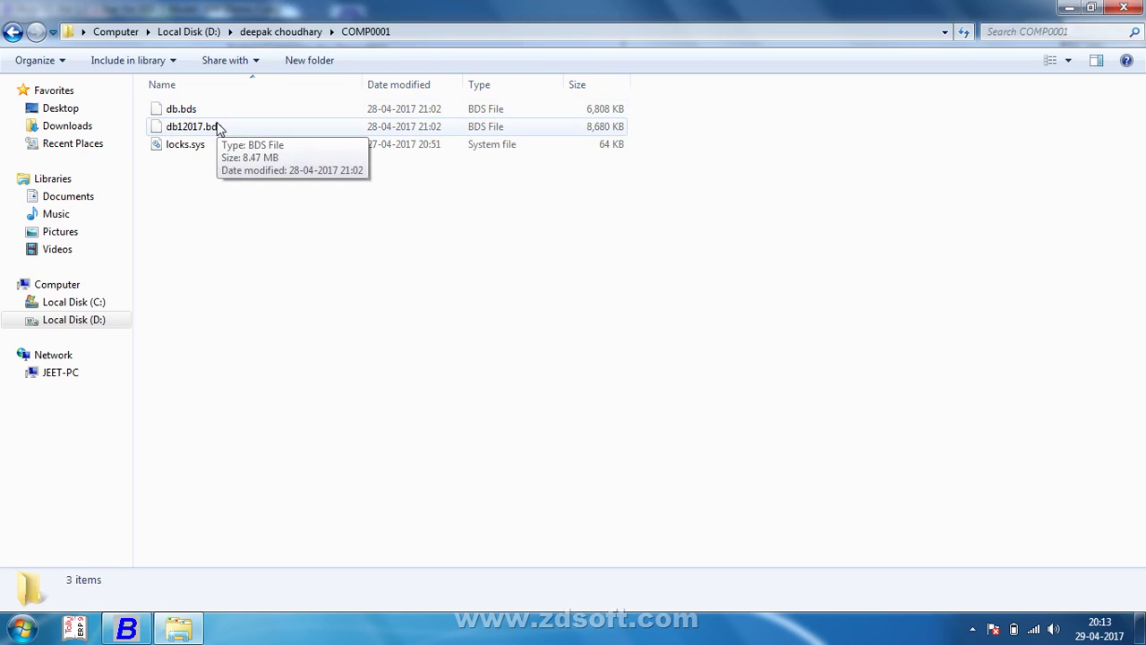
left_click(219, 128)
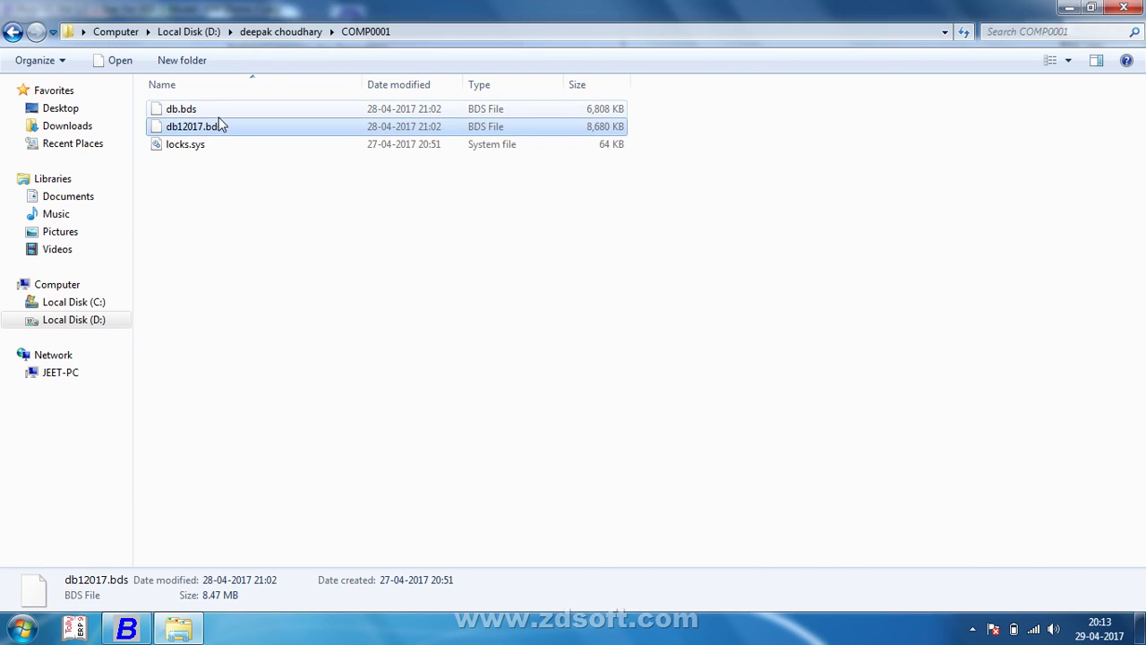
key("Up")
Step: Rename db.bds to db.mdb and accept the extension-change warning
left_click(205, 110)
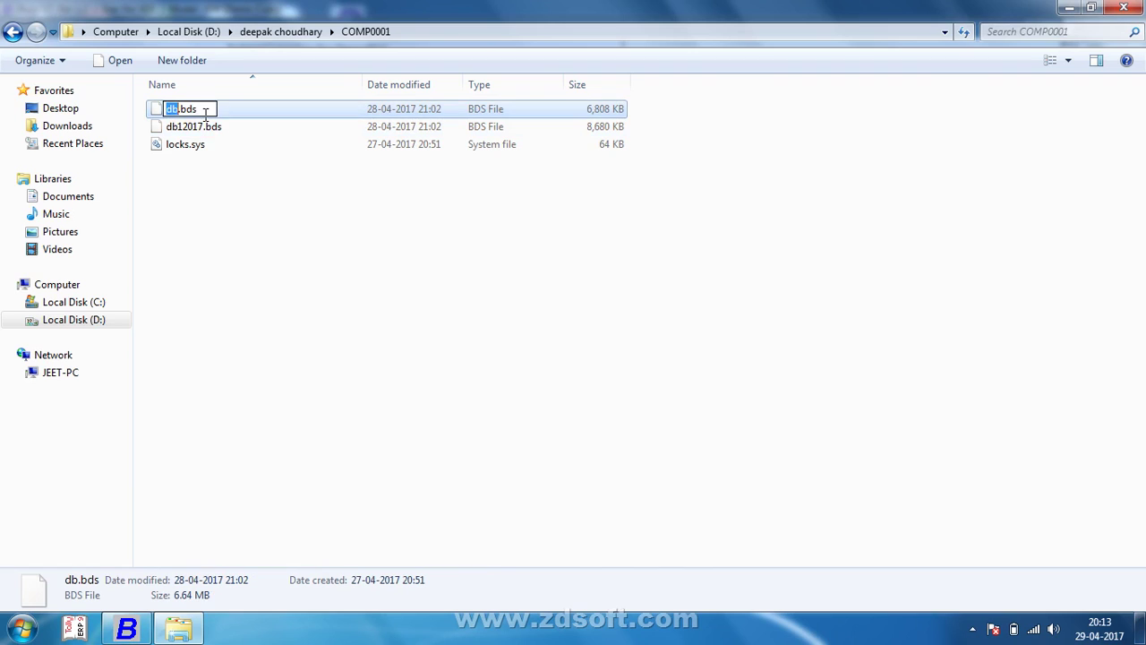
left_click(205, 111)
key("BackSpace")
key("BackSpace")
key("BackSpace")
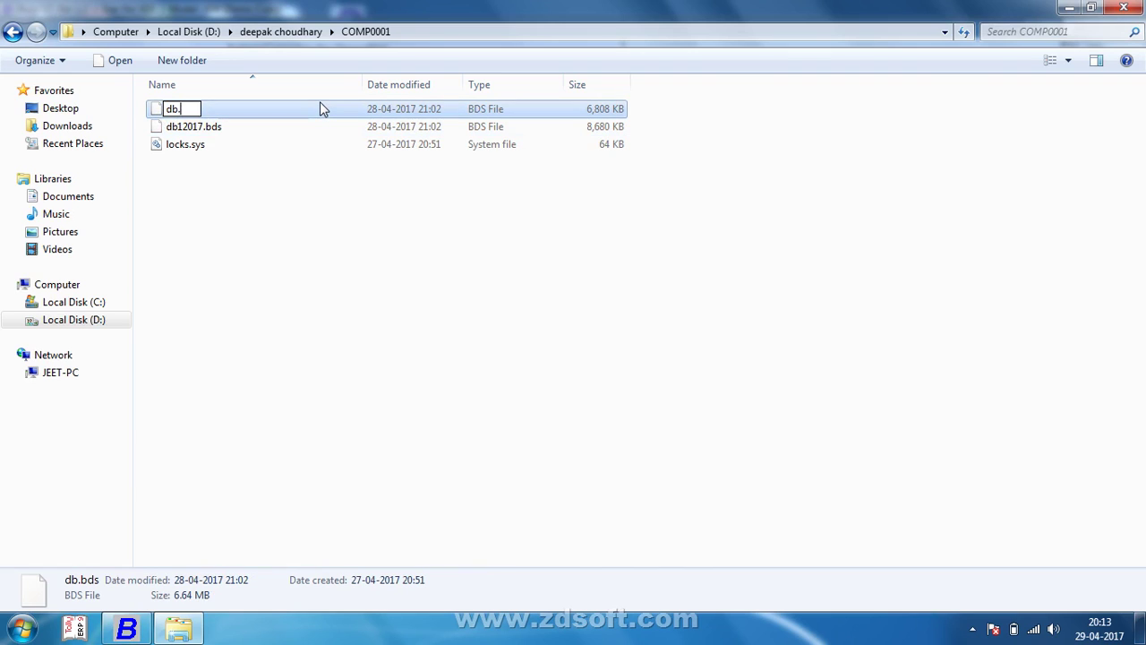
type("MDB")
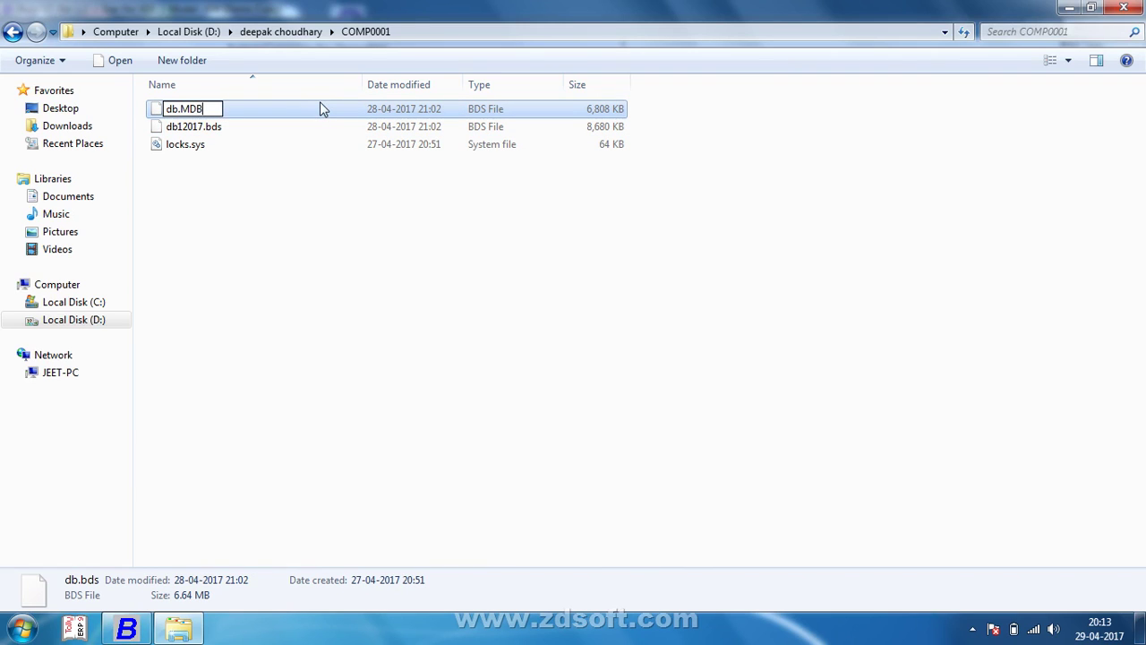
key("BackSpace")
key("BackSpace")
key("BackSpace")
type("m")
type("db")
key("Return")
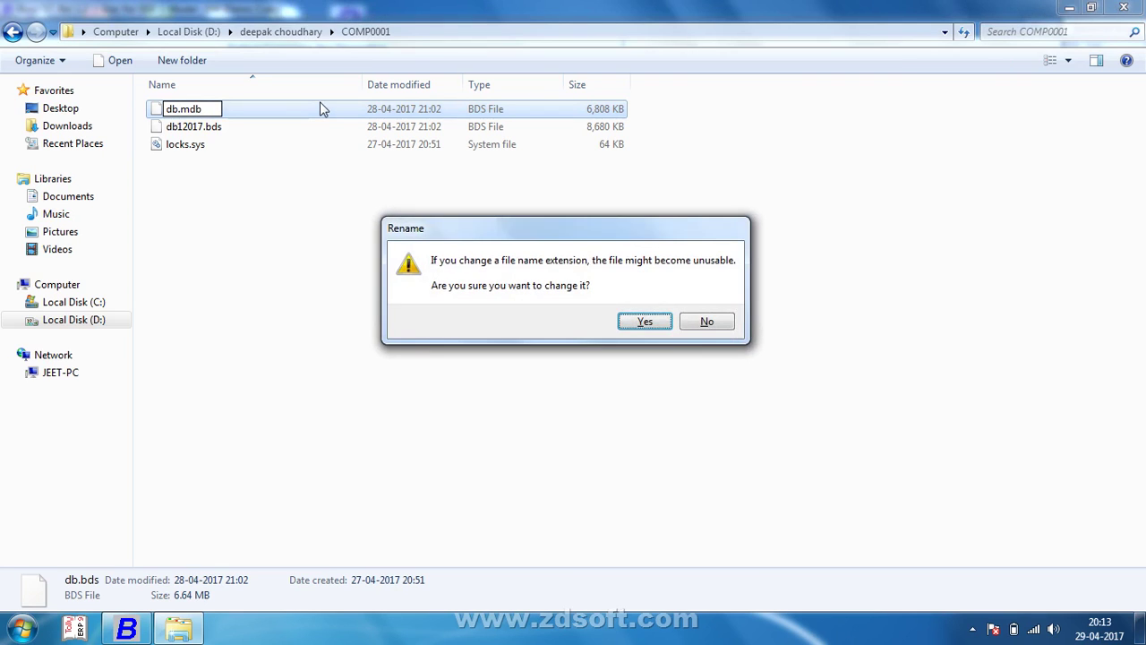
key("Return")
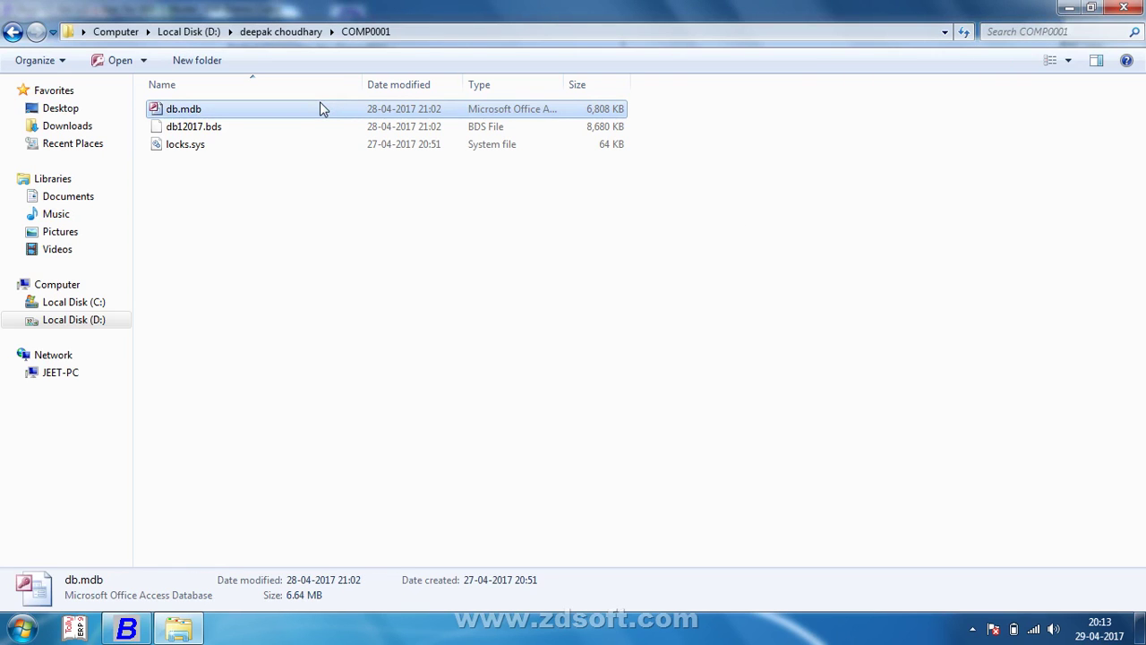
Step: Rename db12017.bds to db12017.mdb and accept the extension-change warning
left_click(254, 133)
key("F2")
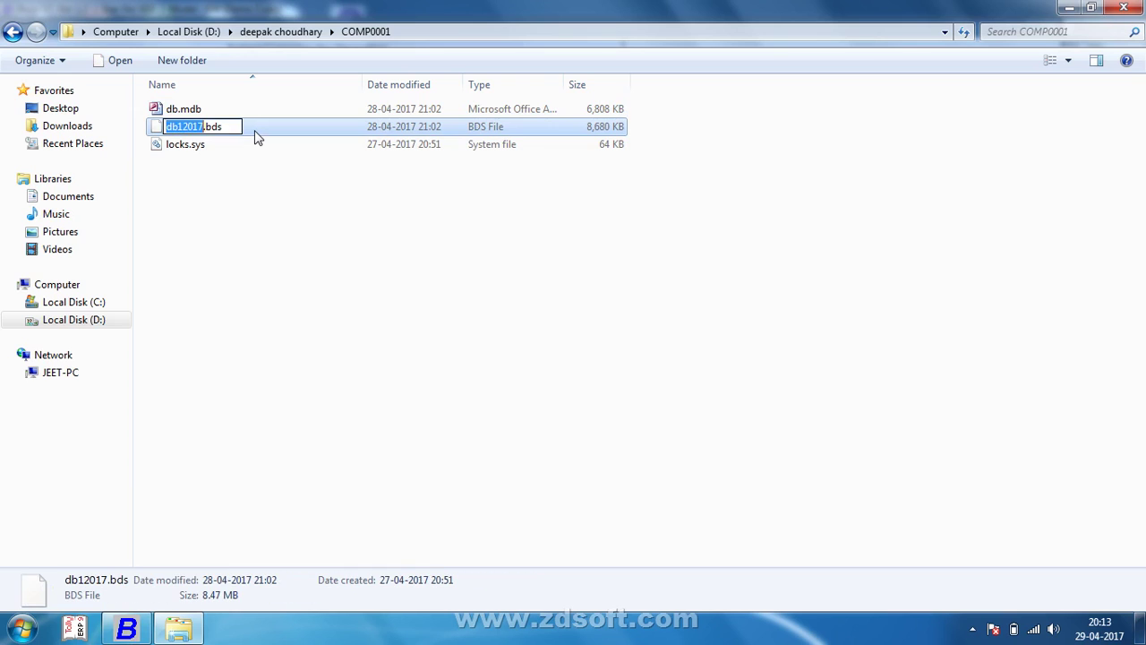
key("End")
key("BackSpace")
key("BackSpace")
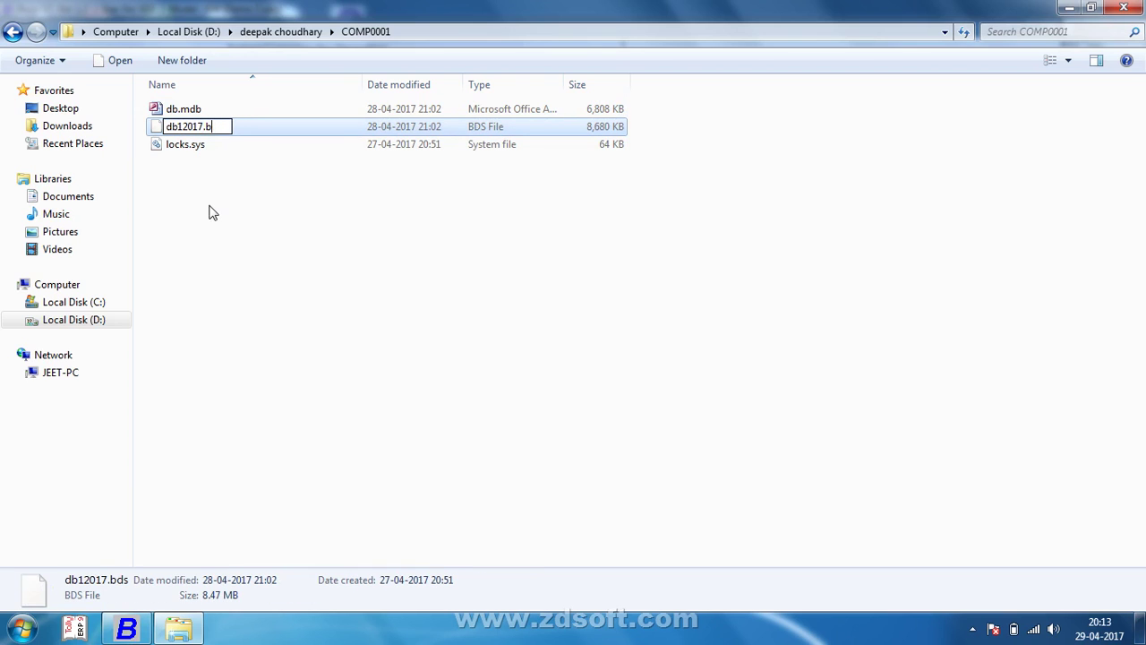
key("BackSpace")
type("mdb")
key("Return")
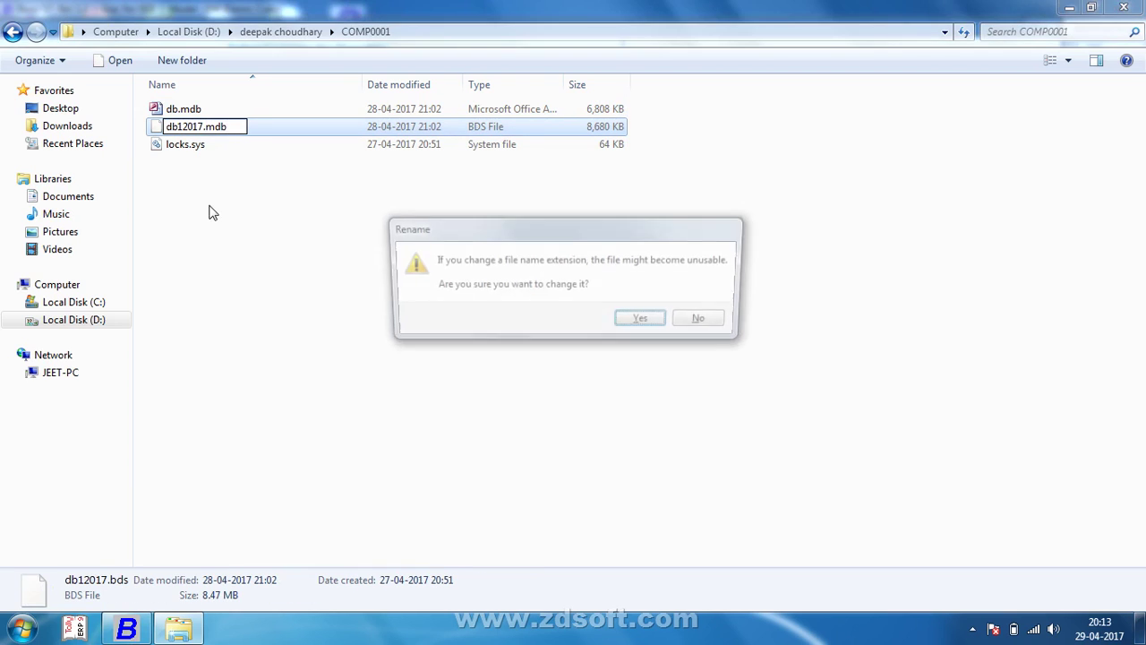
key("Return")
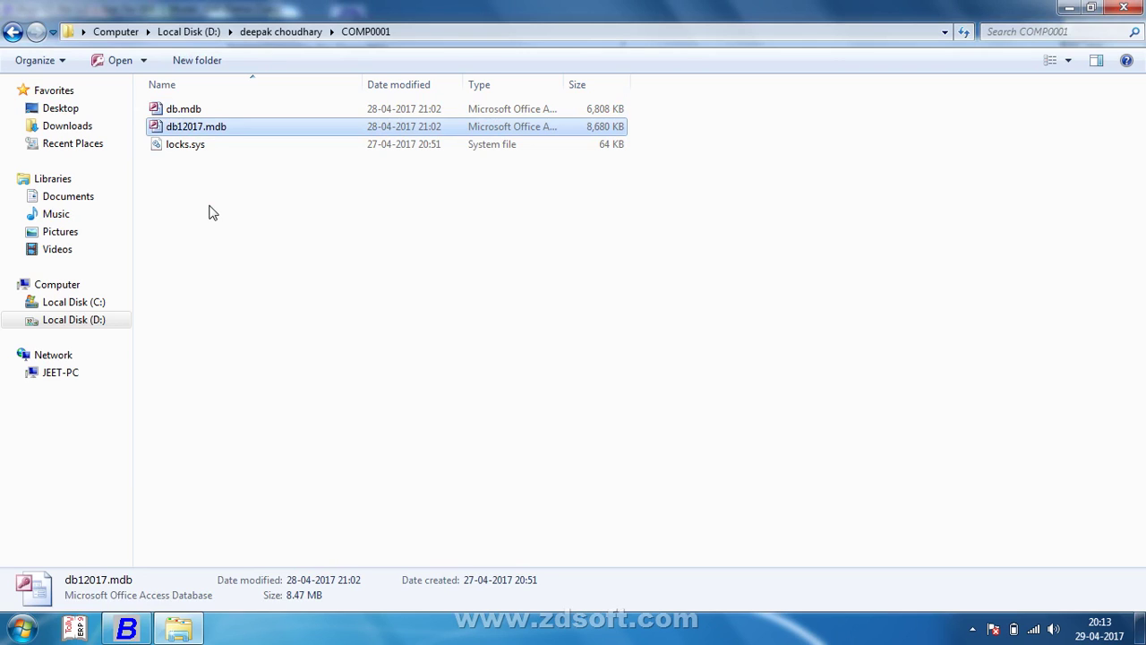
Step: Open db.mdb in Access, then launch Notepad from the Start search
double_click(219, 113)
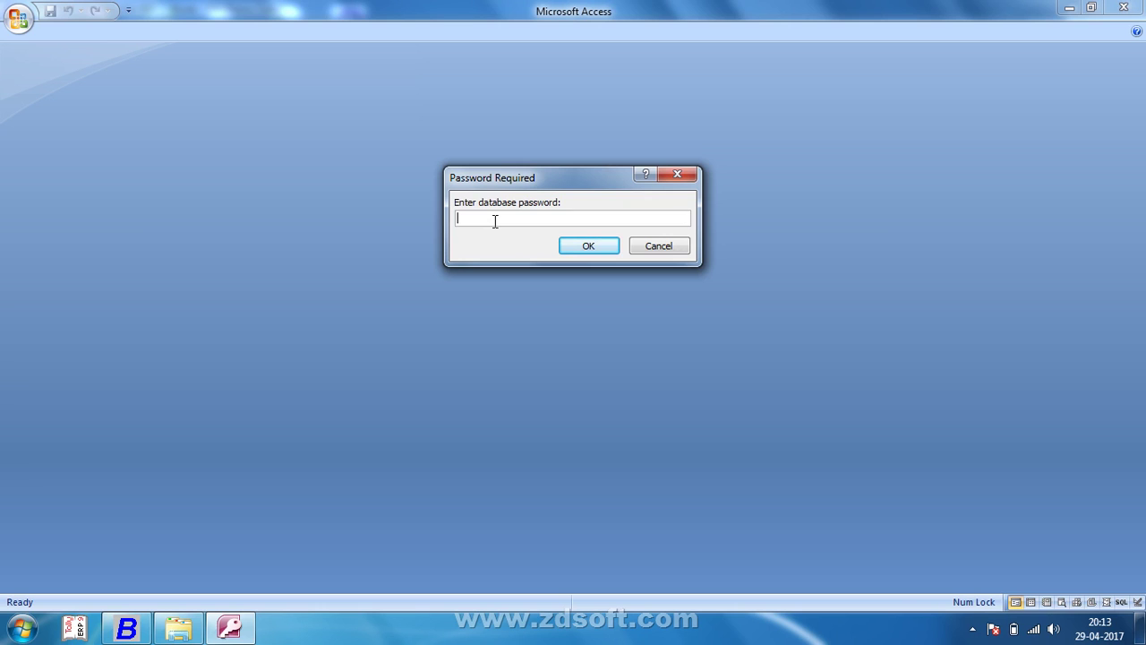
key("Caps_Lock")
key("super")
type("EXC")
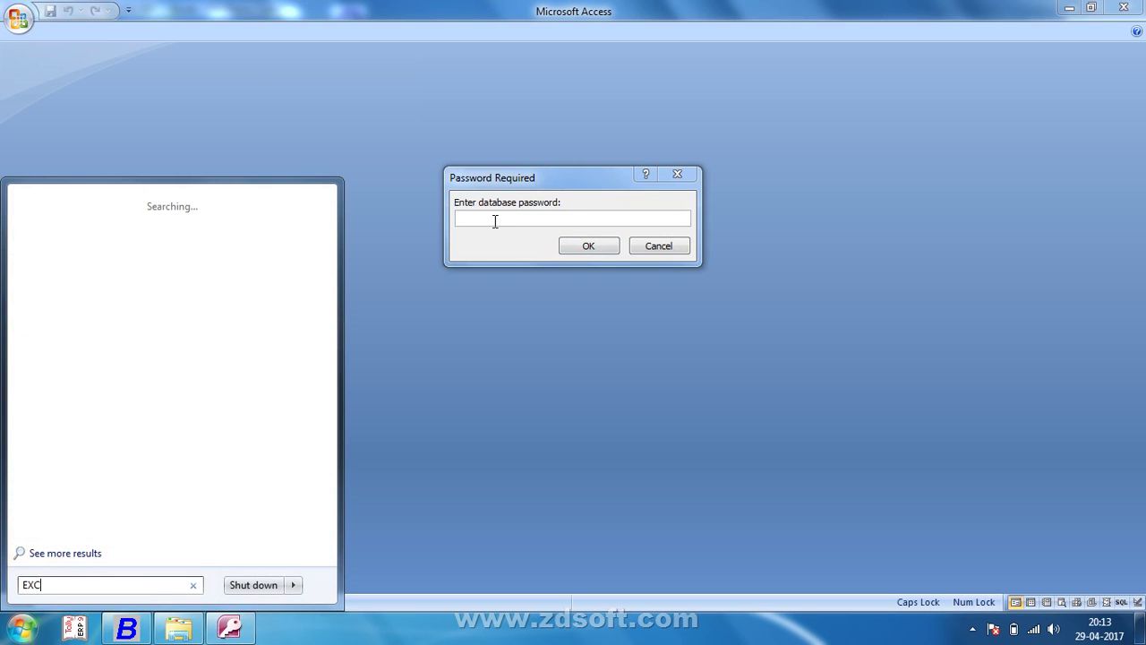
type("EL")
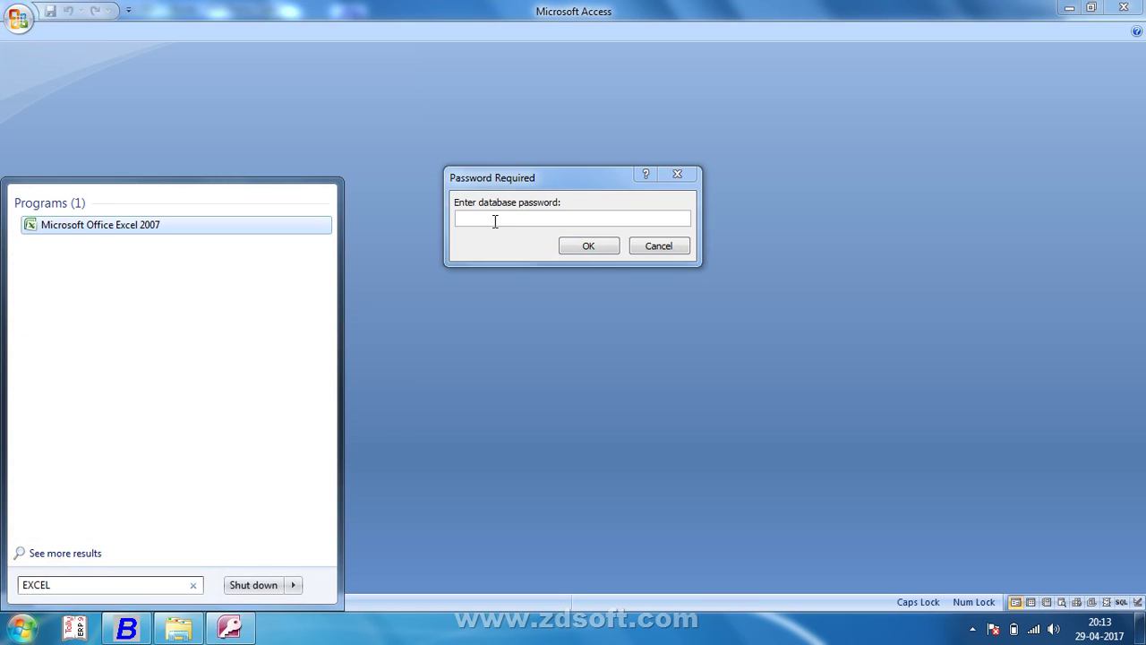
key("BackSpace")
key("BackSpace")
key("BackSpace")
key("BackSpace")
type("NOT")
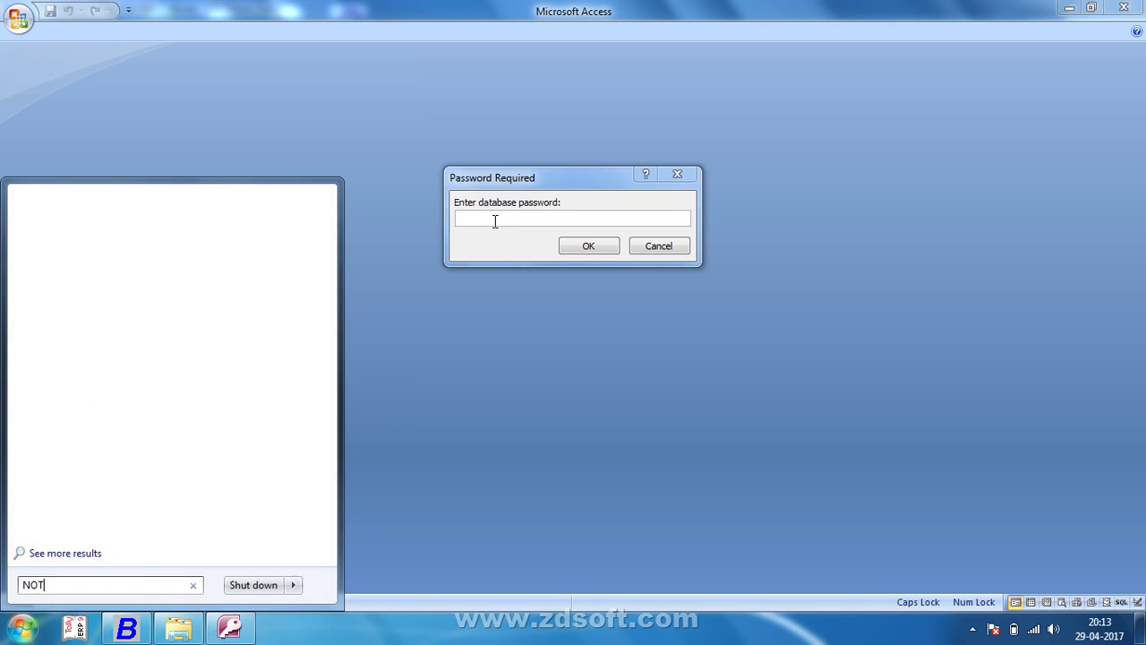
type("E")
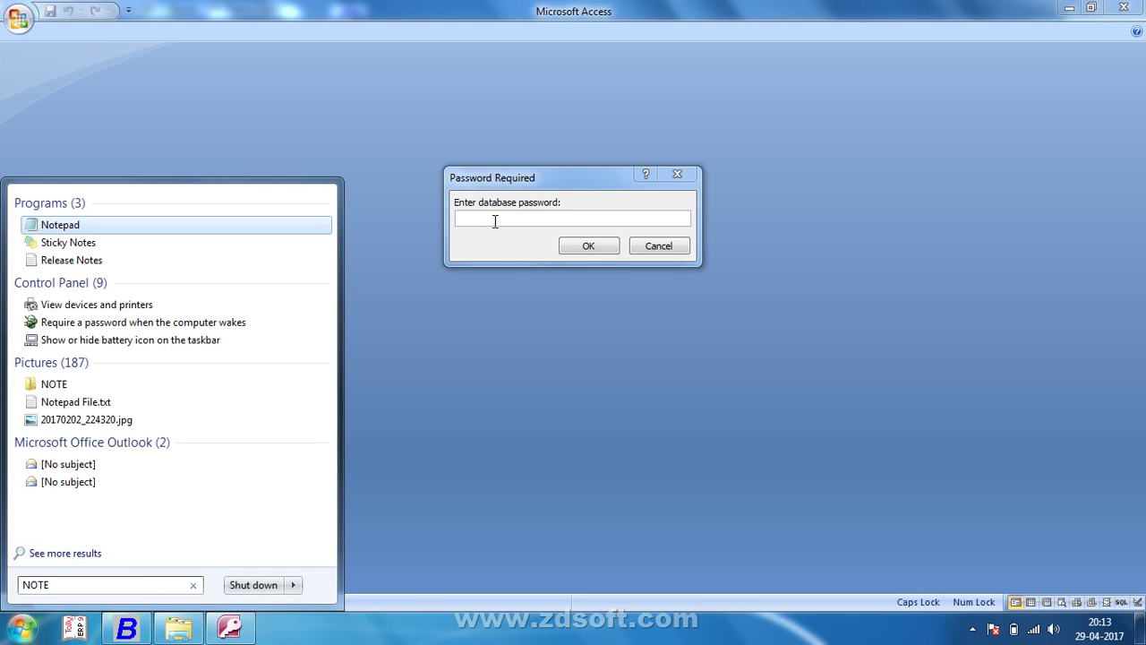
key("Return")
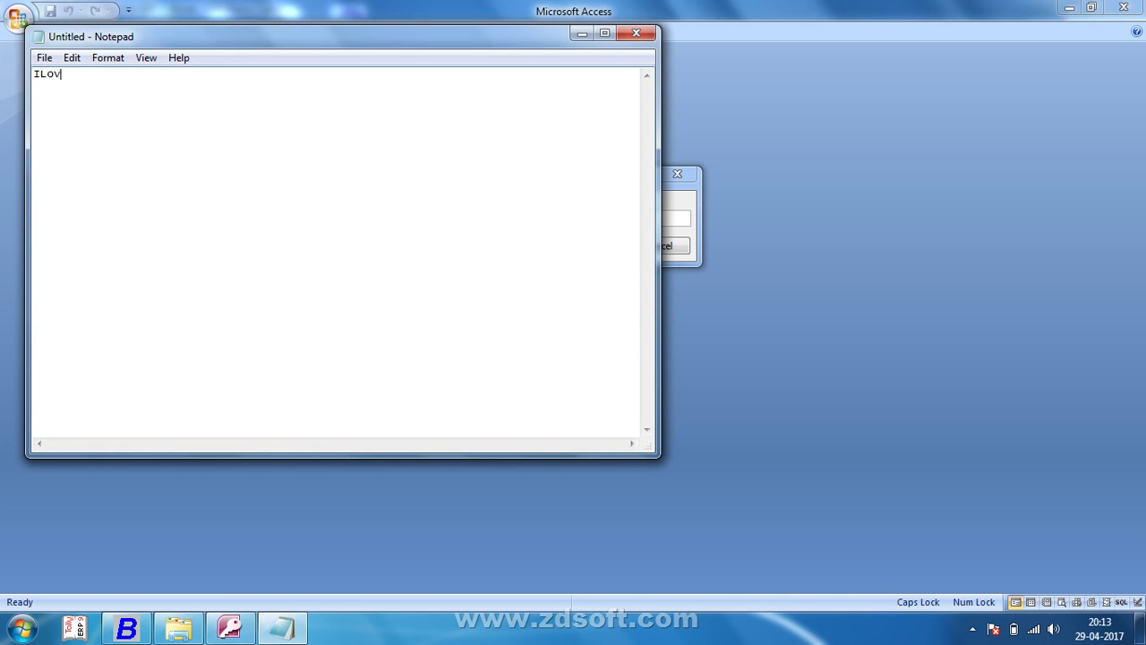
Step: Type the database password in Notepad, copy it, and paste it into Access's Password Required prompt
left_click_drag(151, 73, 6, 87)
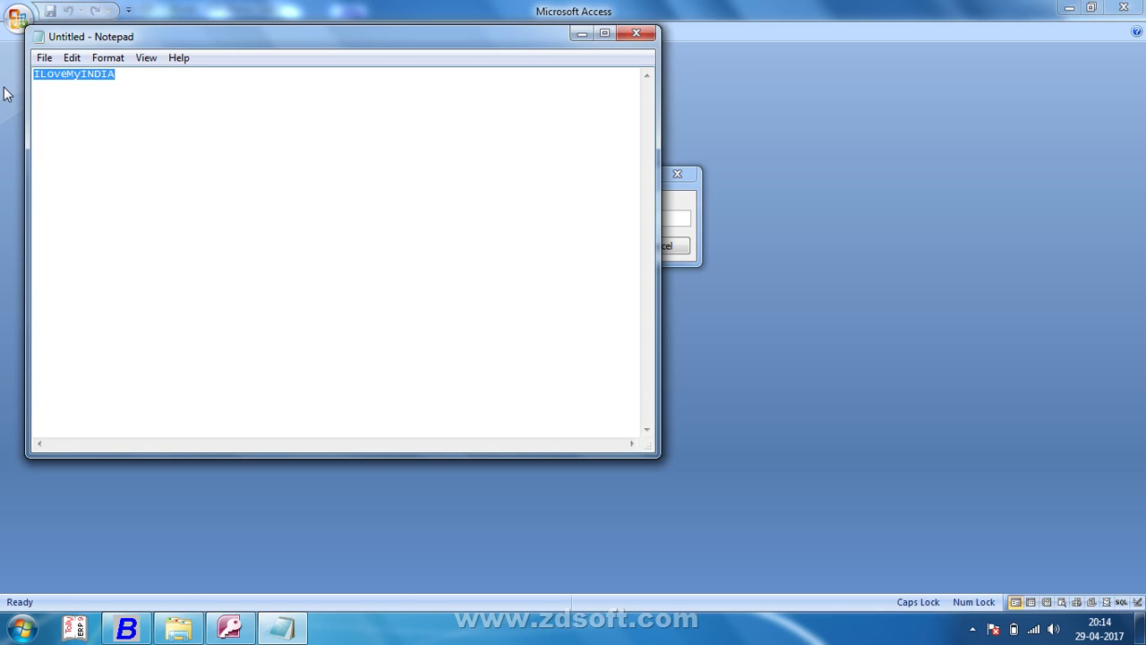
key("Delete")
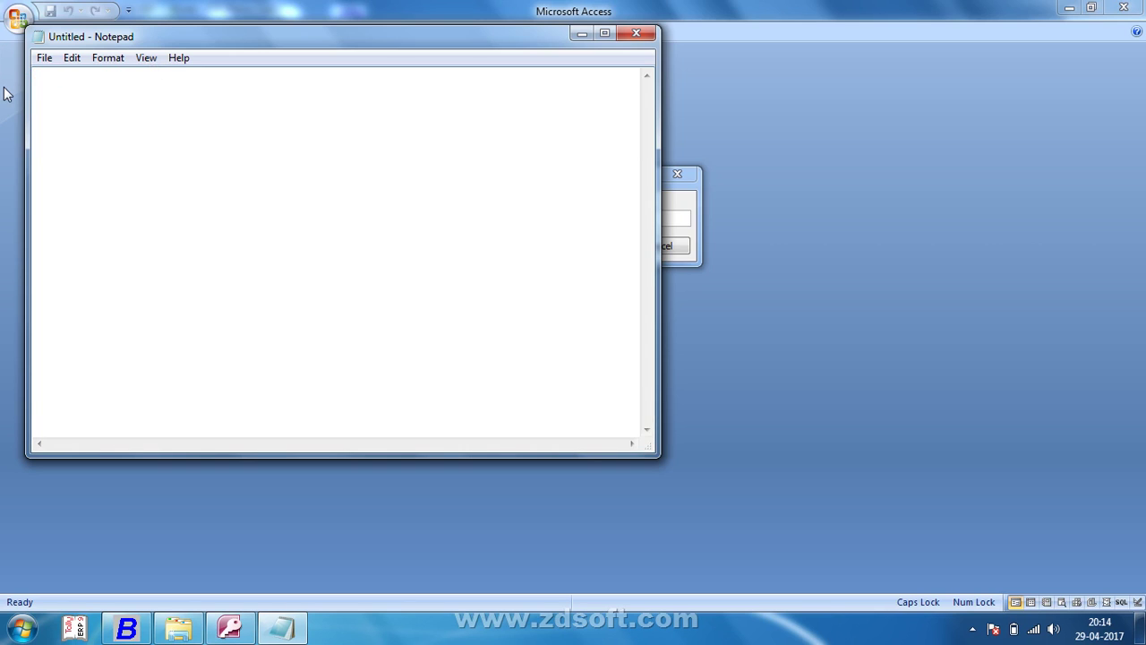
key("ctrl+z")
key("alt+Tab")
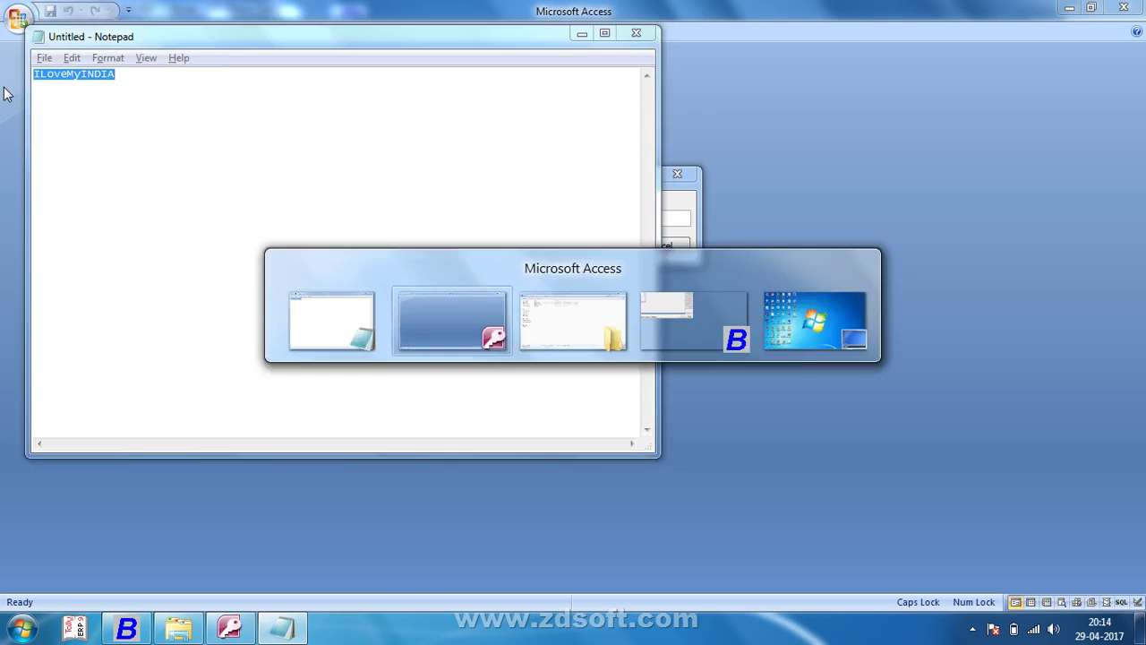
key("ctrl+v")
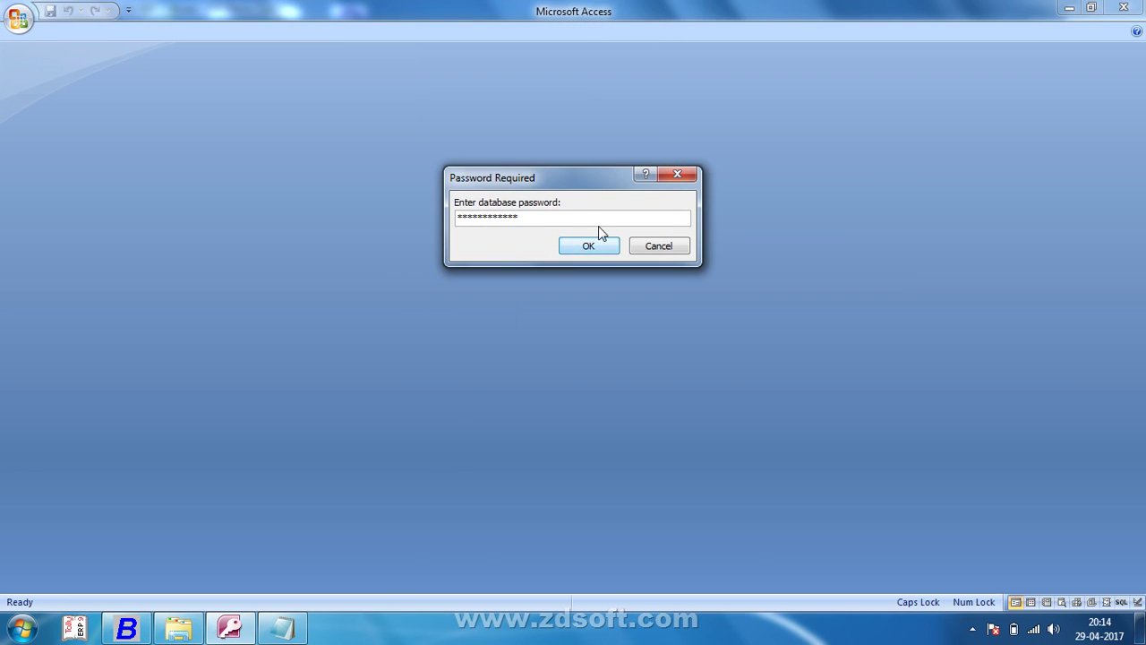
Step: Open db.mdb with the password, enable its content, then close Access
left_click(594, 247)
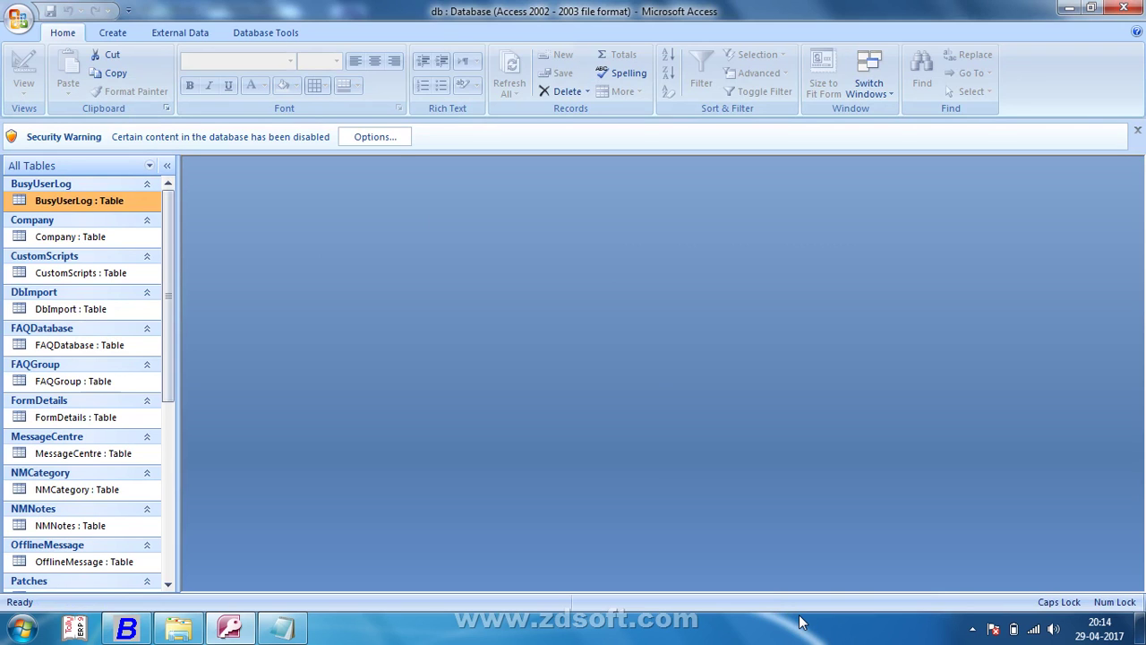
left_click(392, 137)
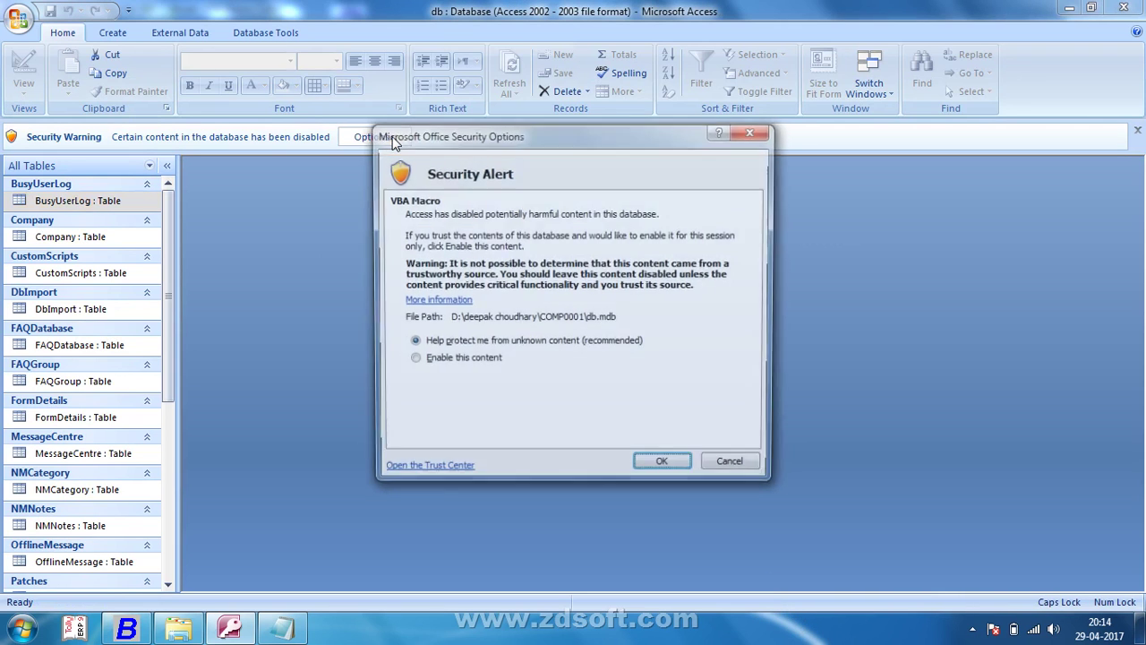
left_click(469, 360)
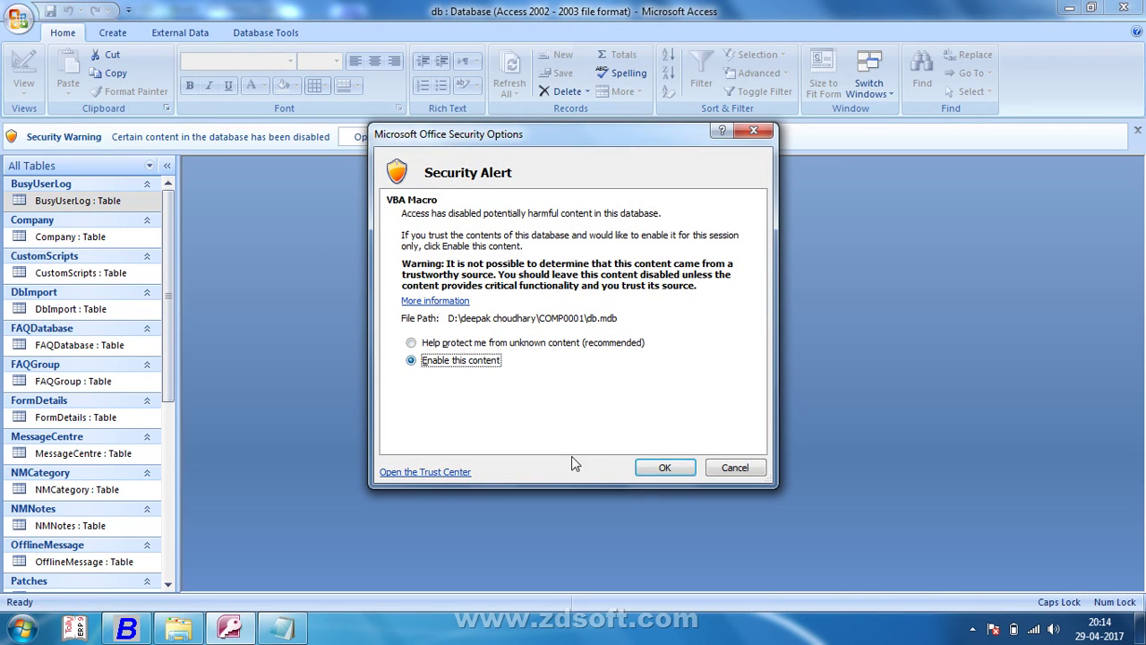
left_click(641, 469)
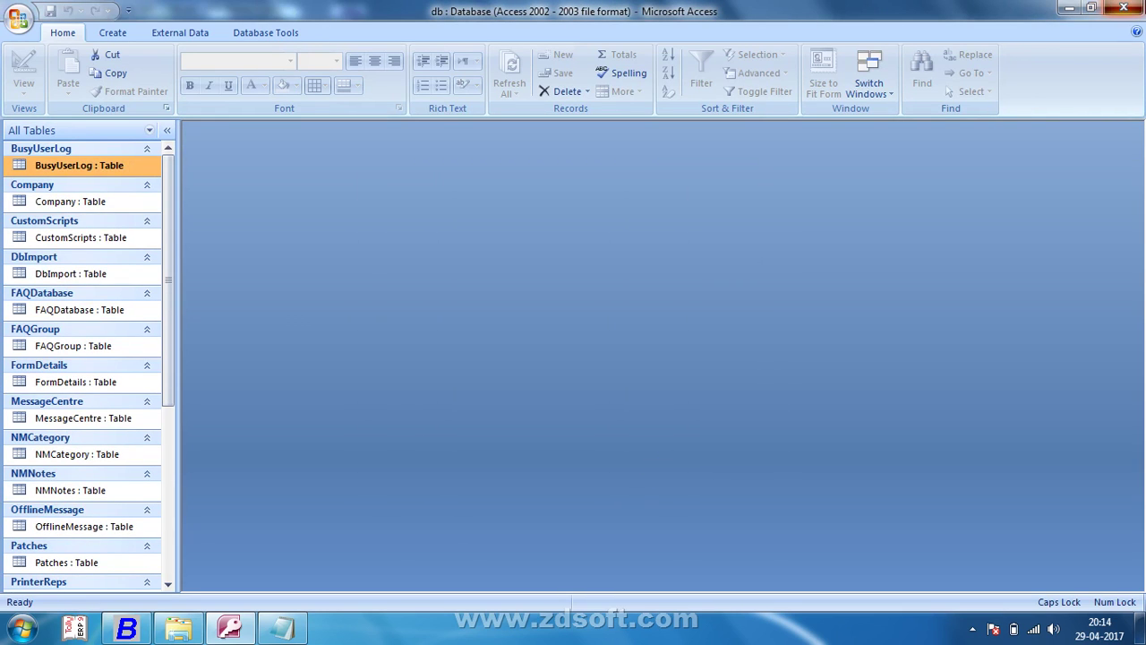
left_click(1124, 7)
Step: Reopen db.mdb with the database password, enable content, close Access, and return to Busy's company list
left_click(759, 105)
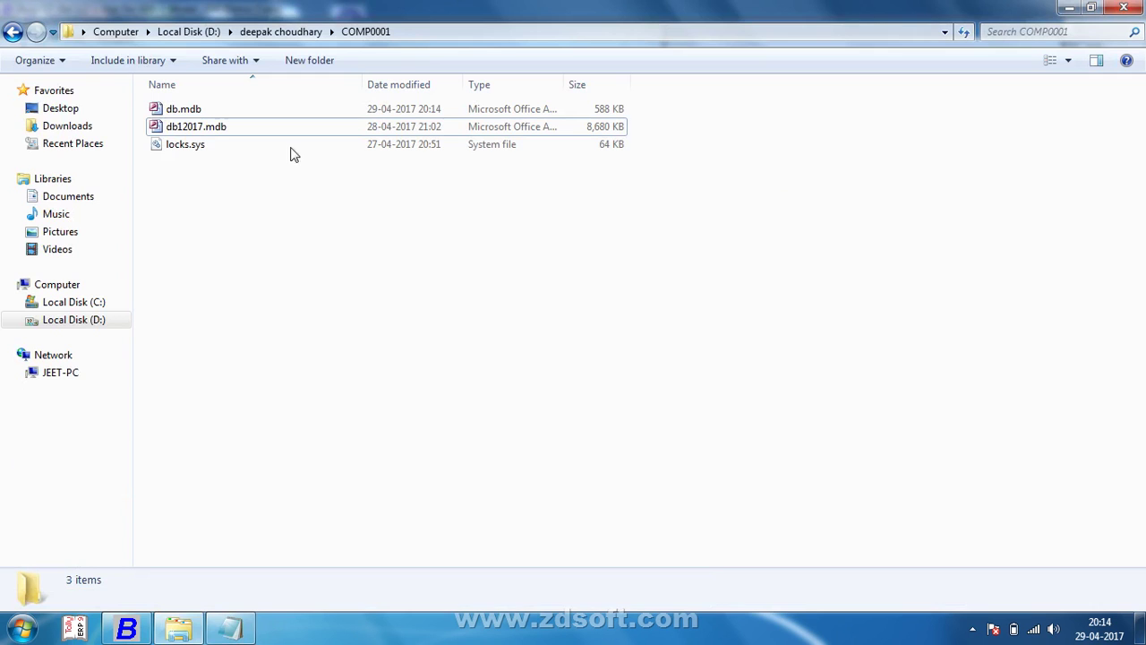
double_click(235, 114)
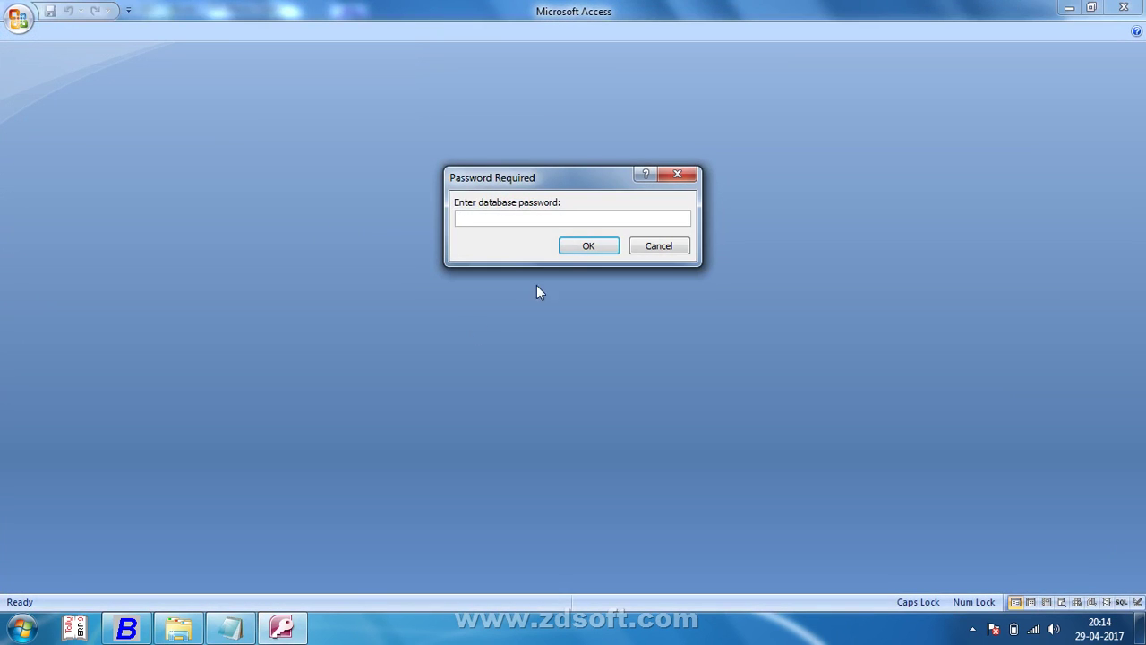
type("password")
left_click(586, 247)
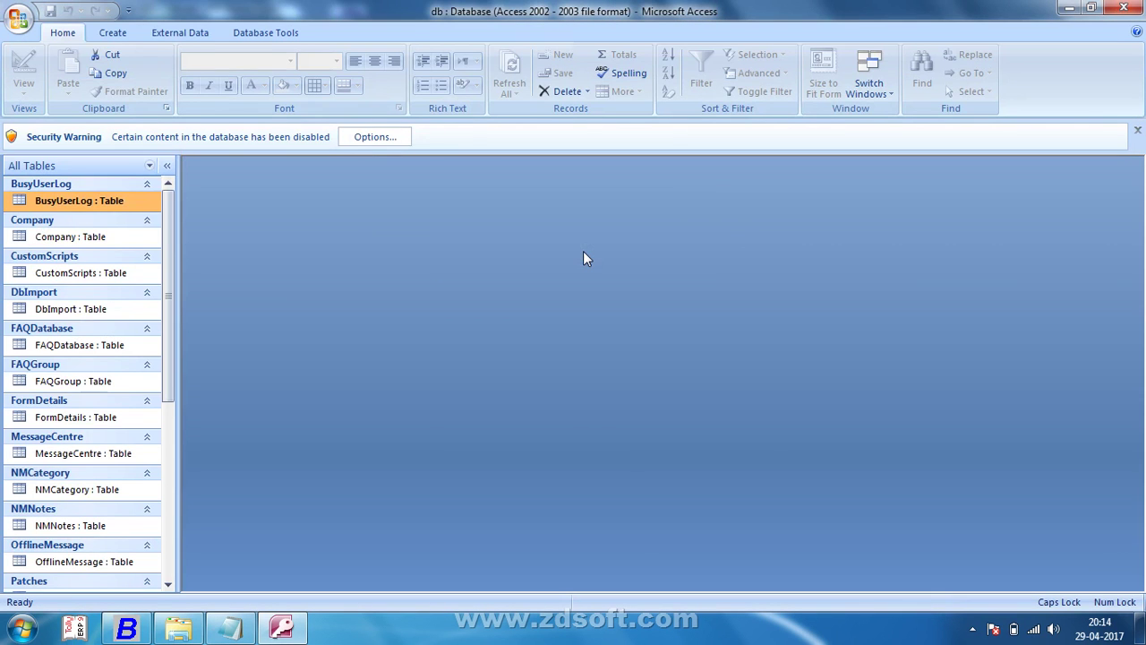
left_click(378, 137)
left_click(452, 360)
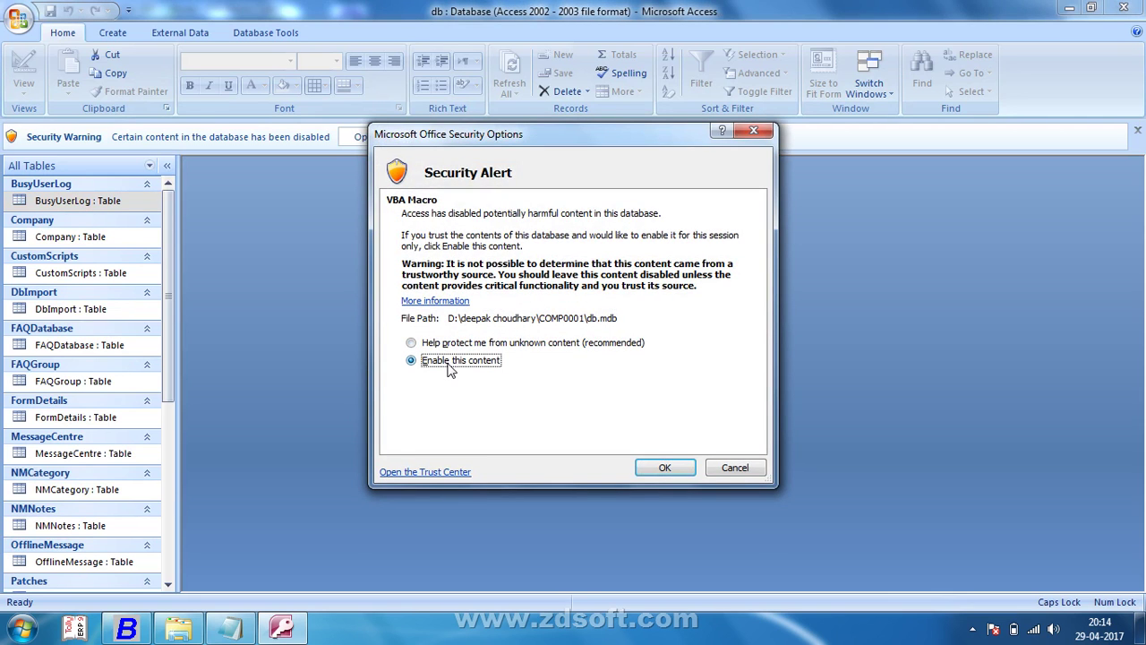
left_click(662, 468)
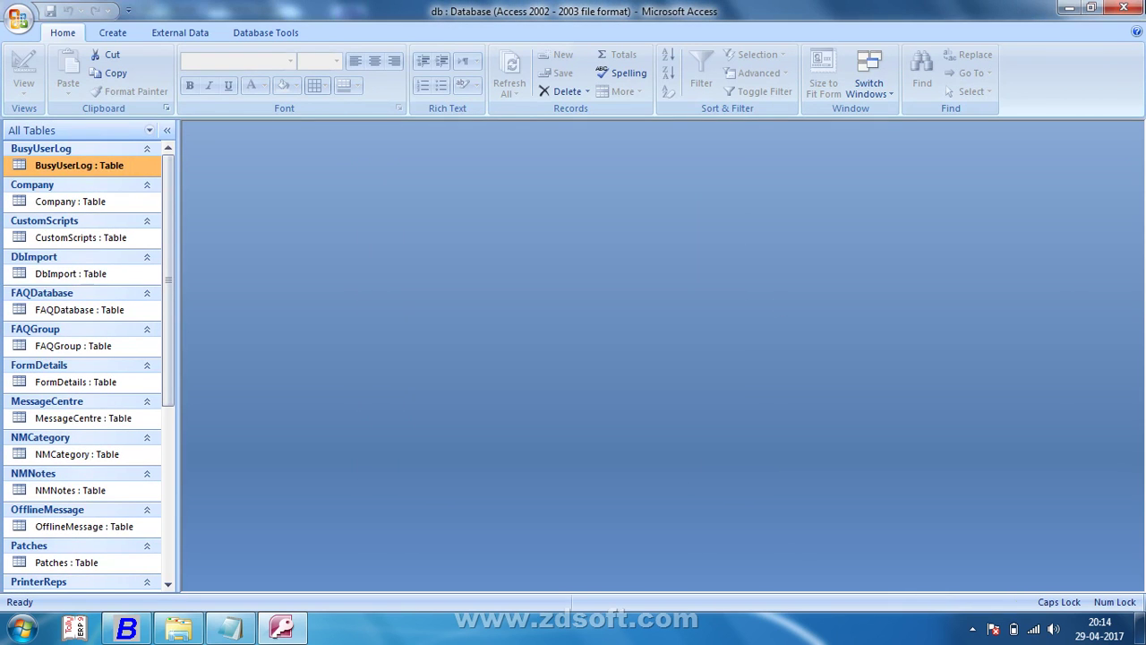
left_click(1124, 8)
left_click(127, 630)
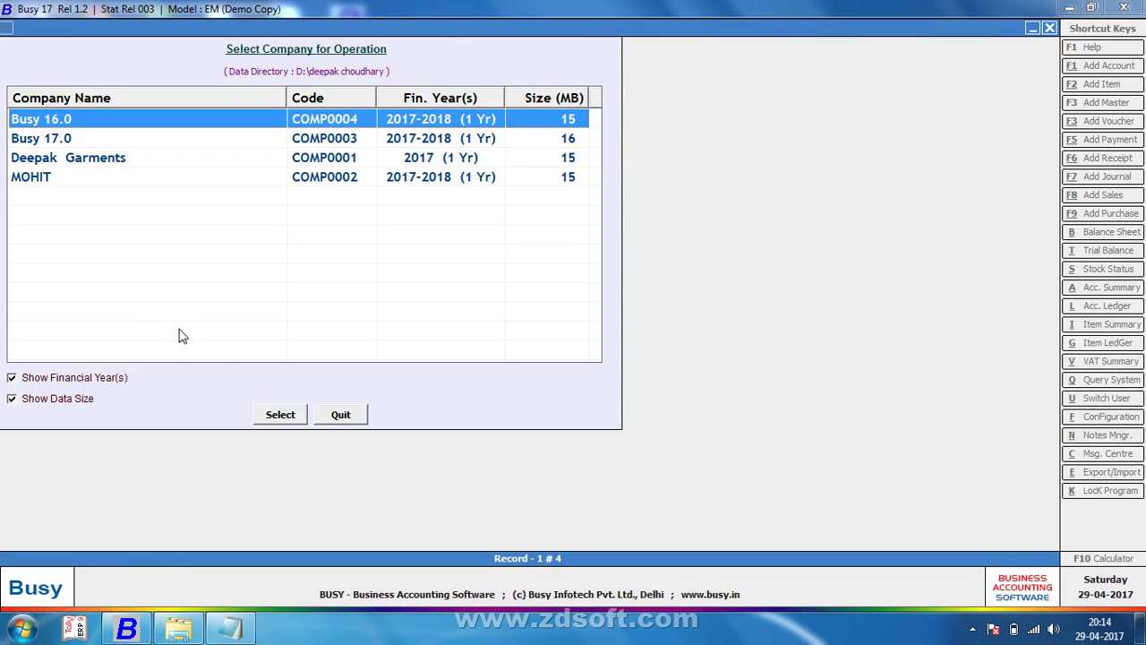
Step: Convert the COMP0001 company's old-structure data to the new file structure
key("Escape")
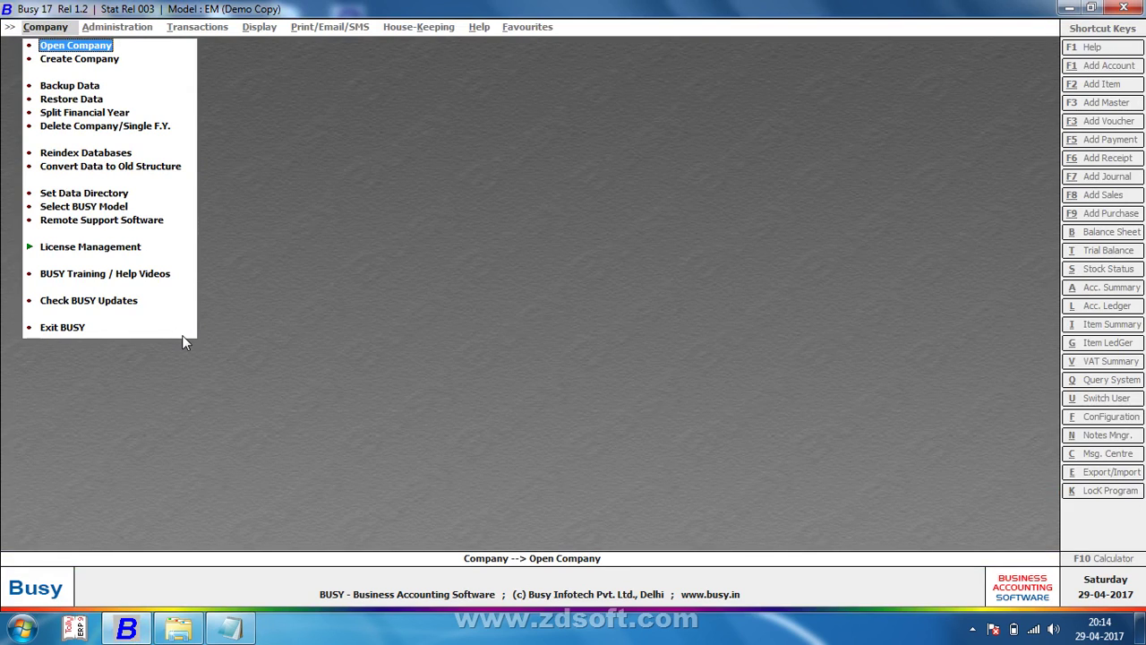
key("Return")
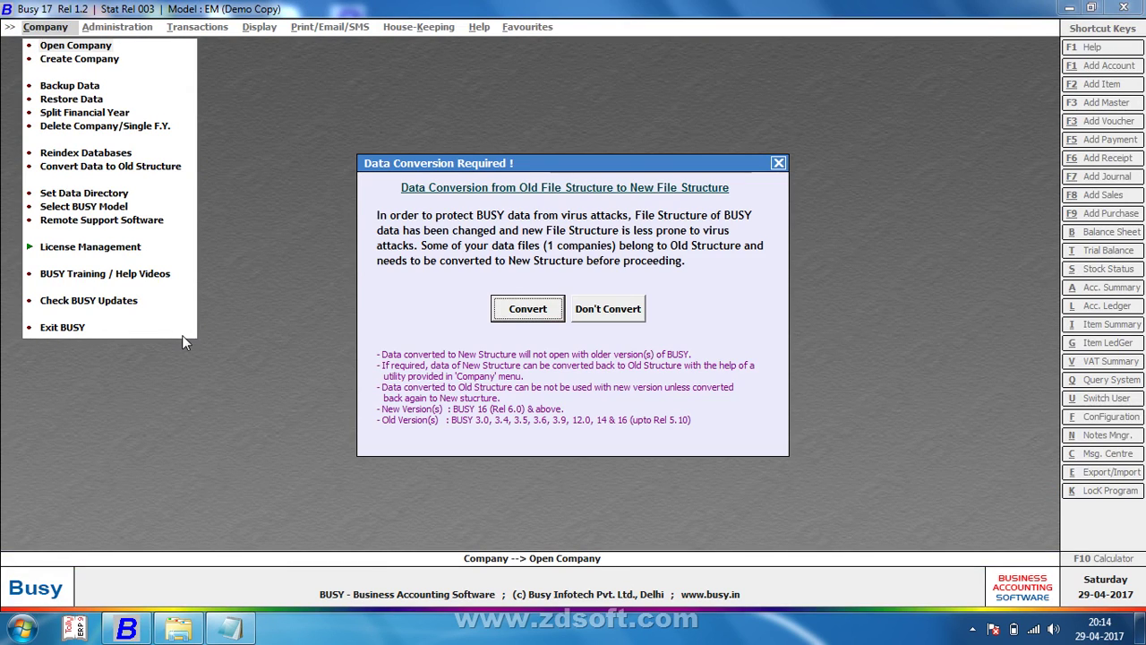
left_click(514, 309)
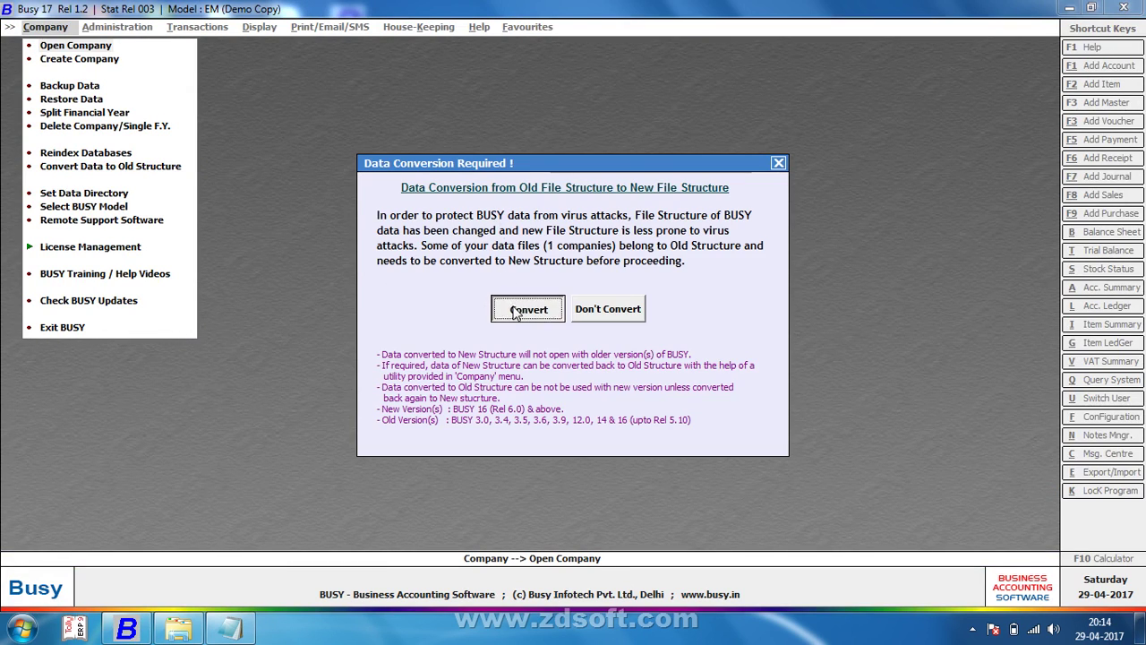
left_click(630, 351)
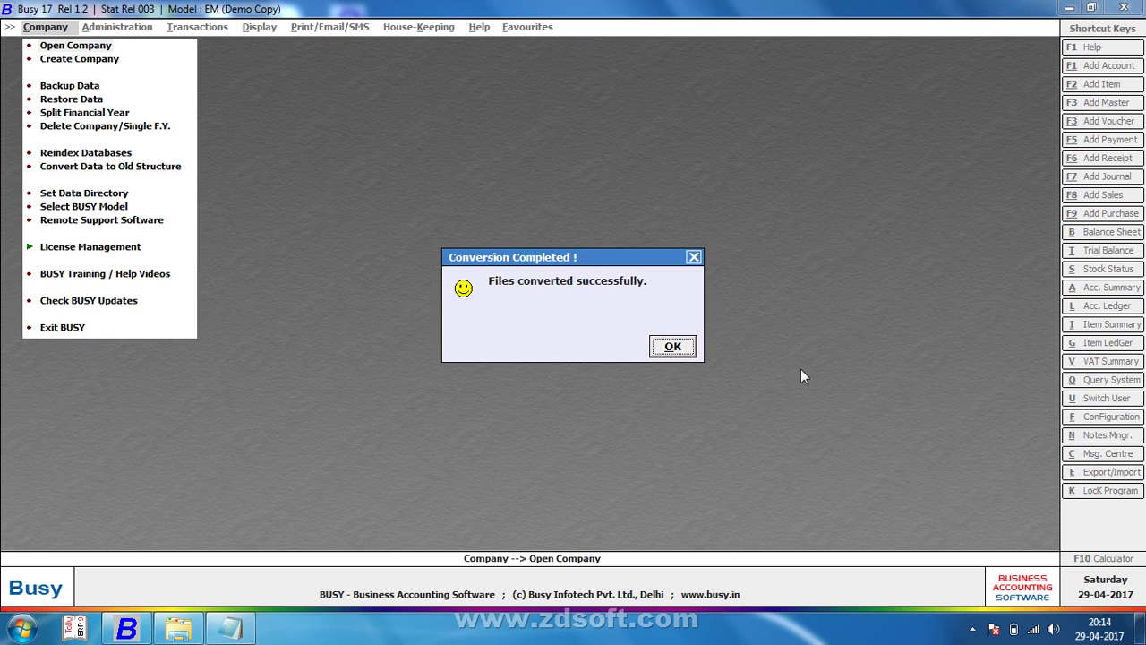
left_click(671, 346)
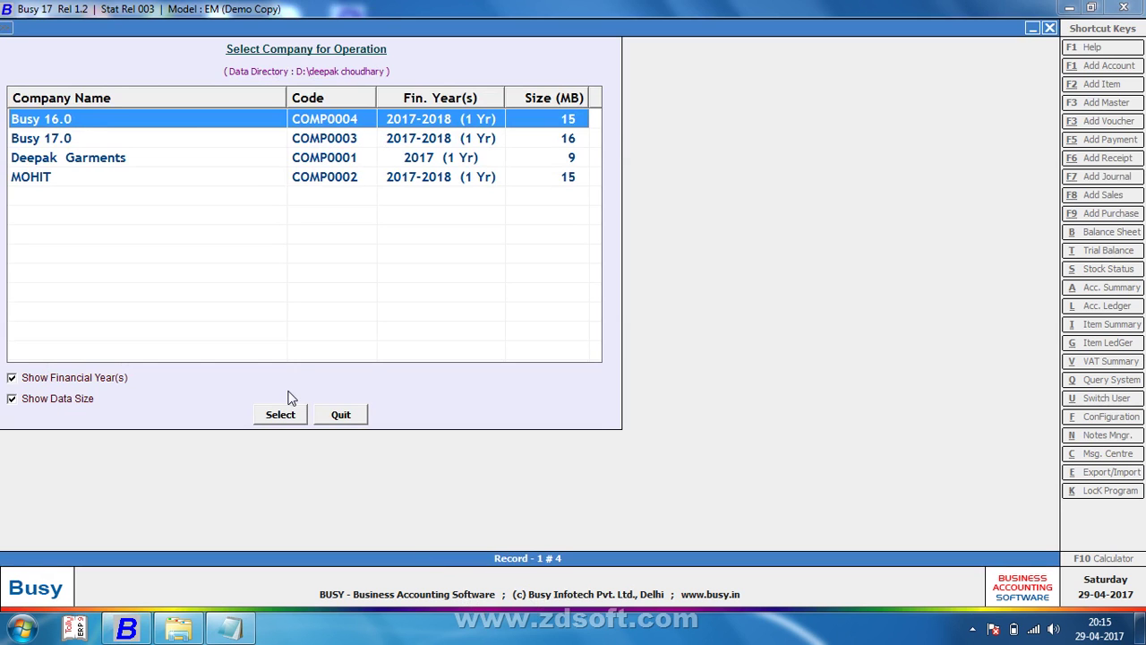
Step: Check the Busy data directory setting against the company folders in Explorer, then reopen the company list
key("Escape")
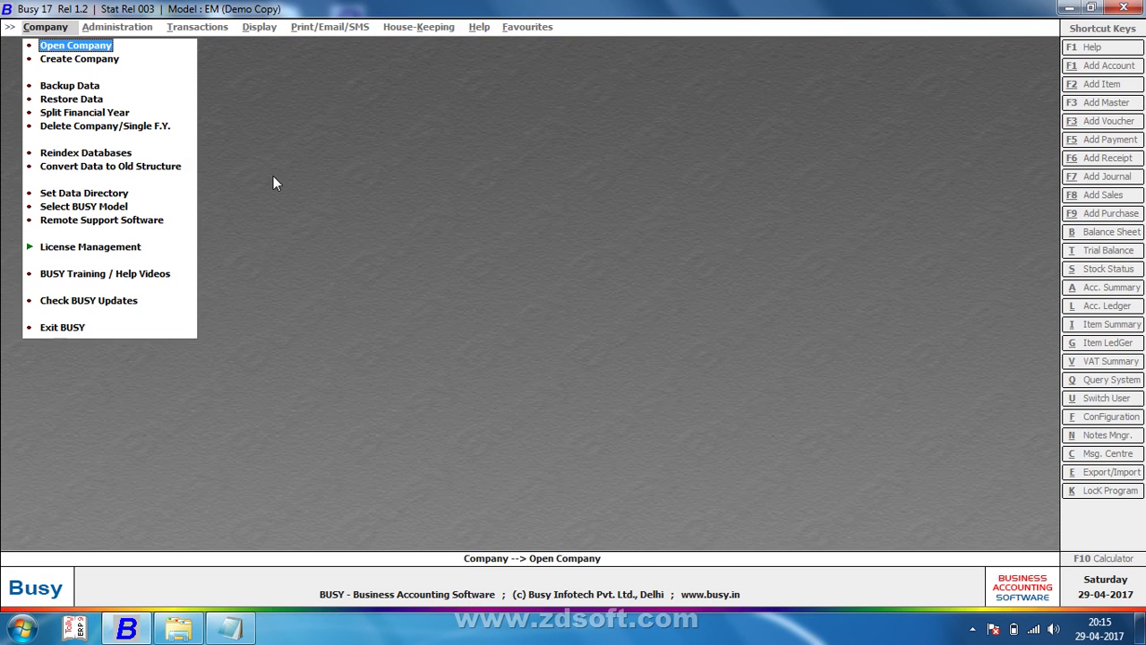
left_click(120, 193)
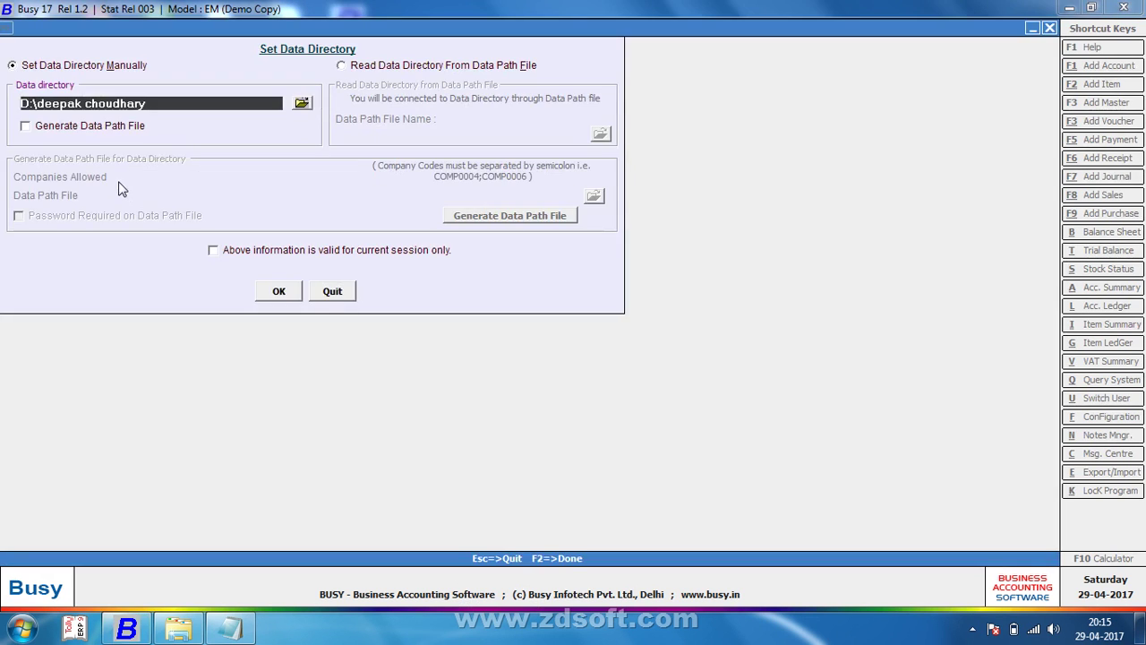
key("Escape")
left_click(38, 46)
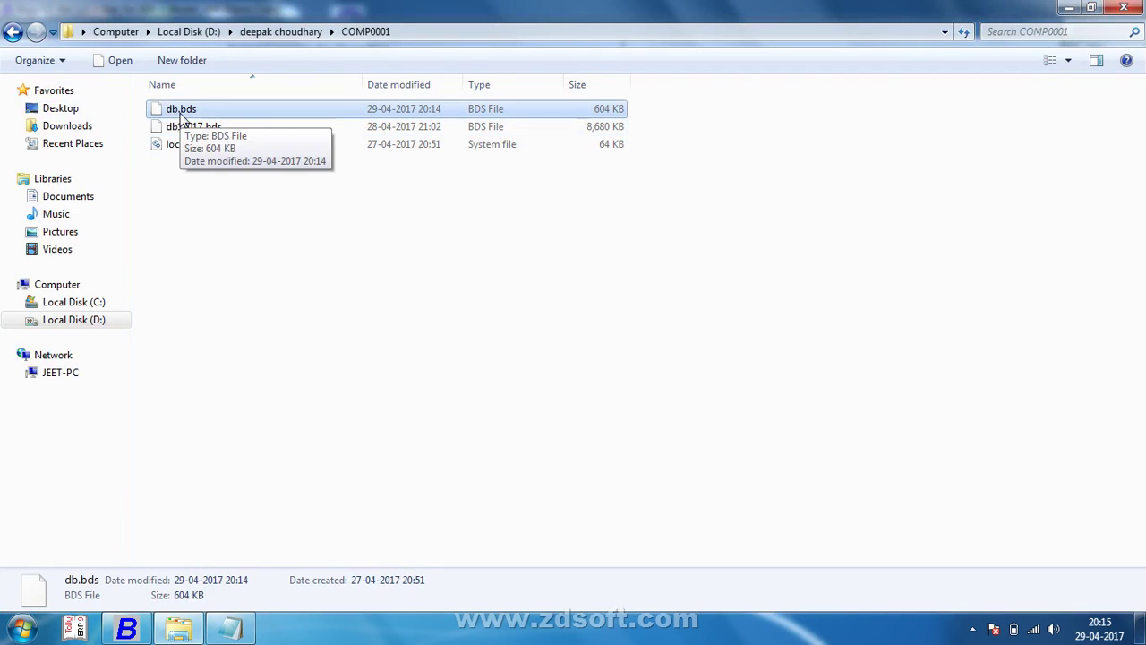
left_click(13, 32)
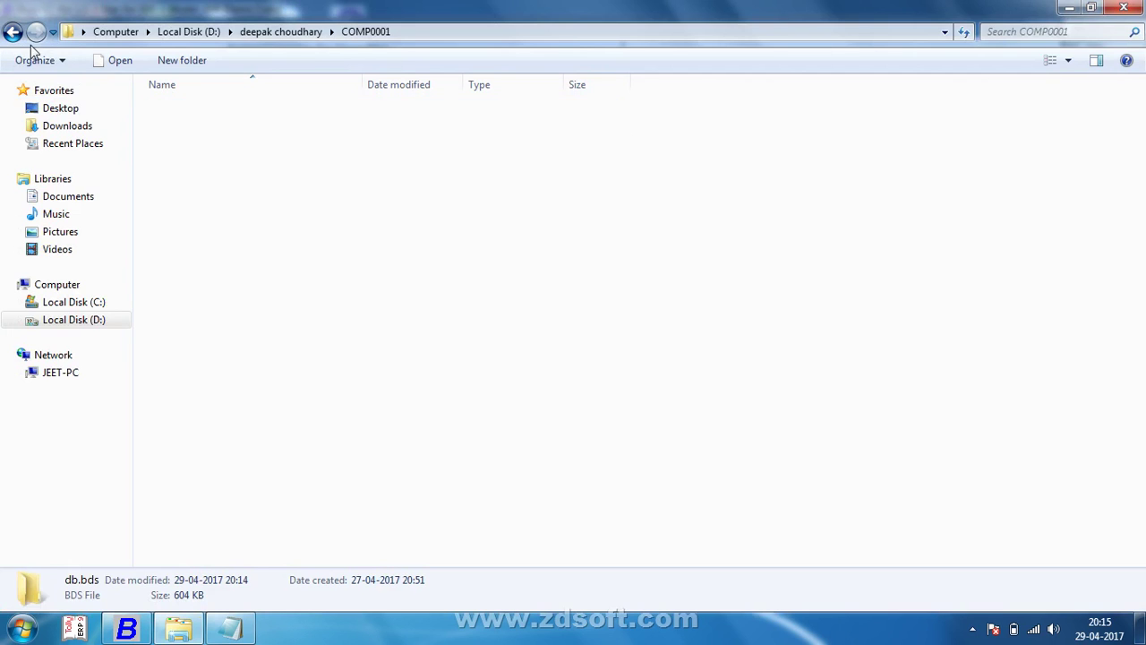
left_click(126, 629)
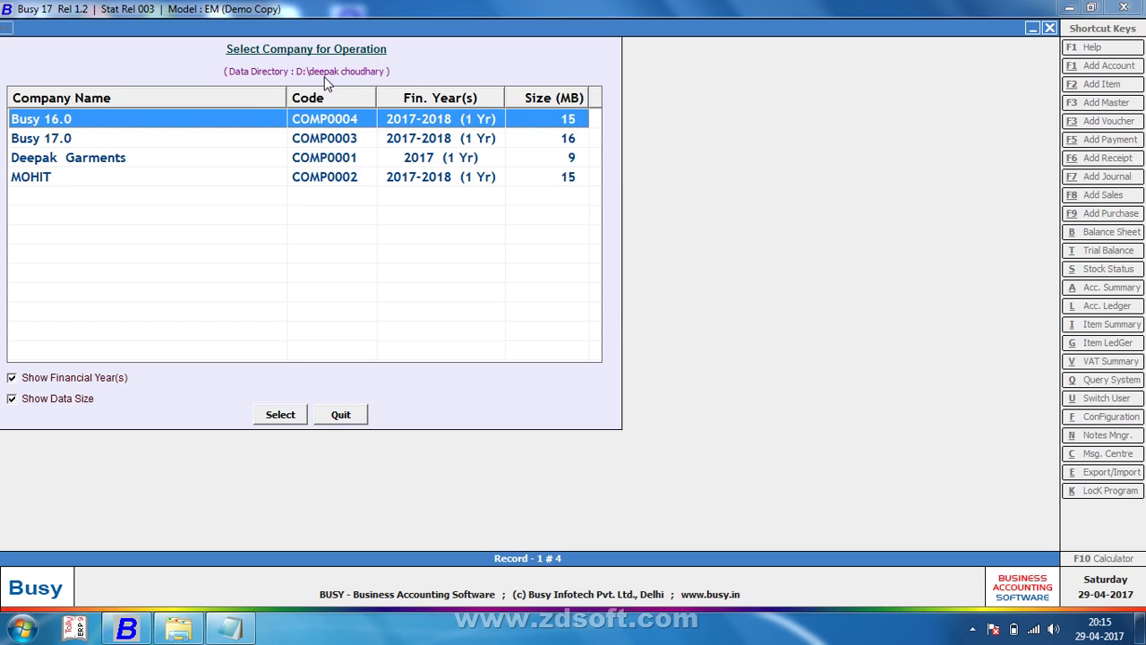
key("Escape")
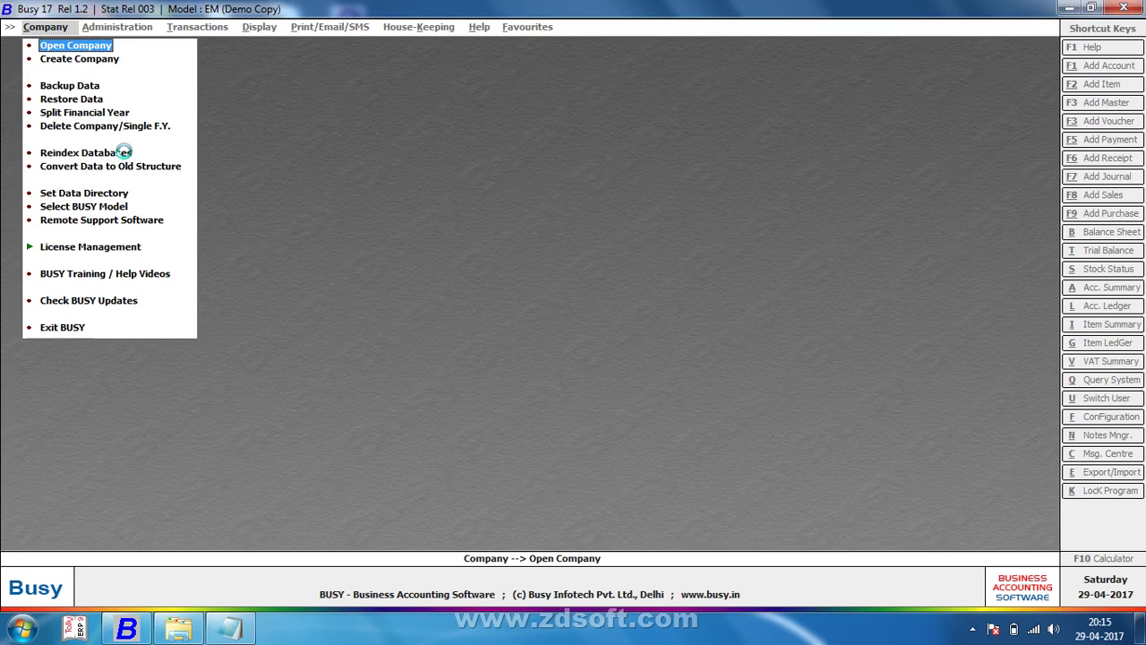
key("Return")
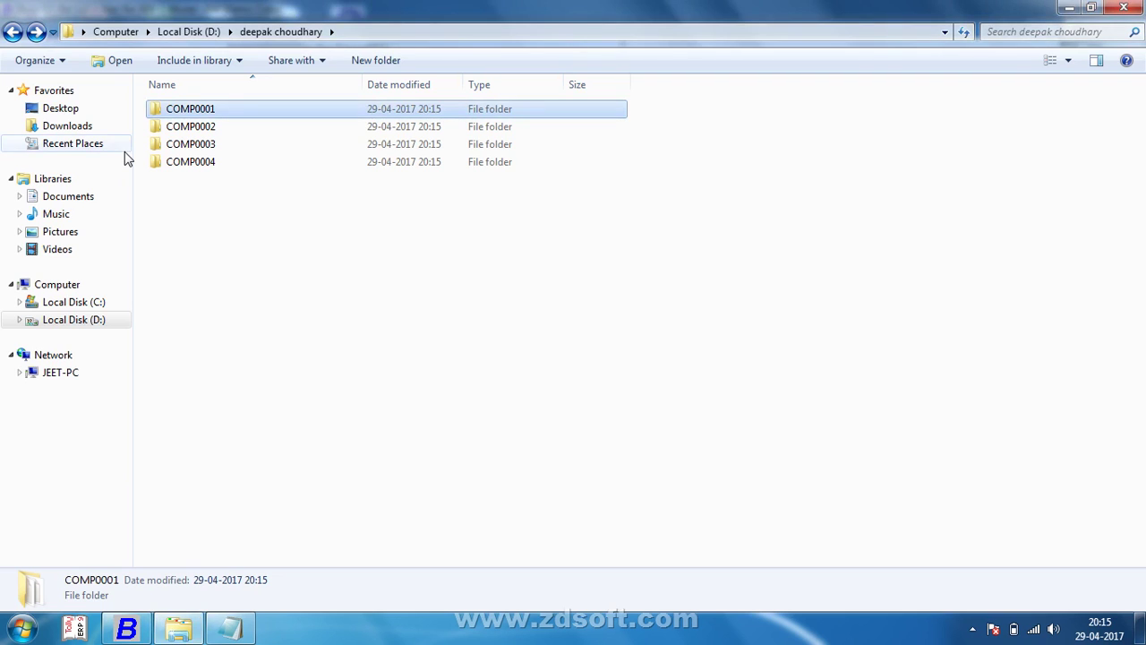
Step: In the COMP0001 folder, rename db.bds to db.mdb
left_click(28, 34)
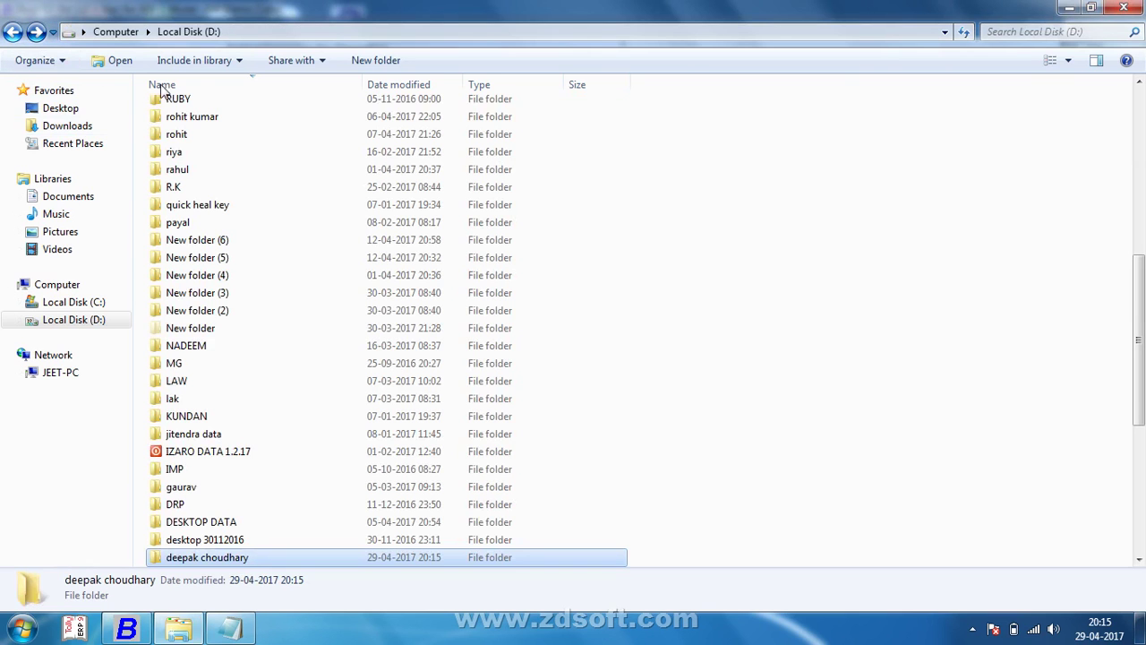
double_click(218, 562)
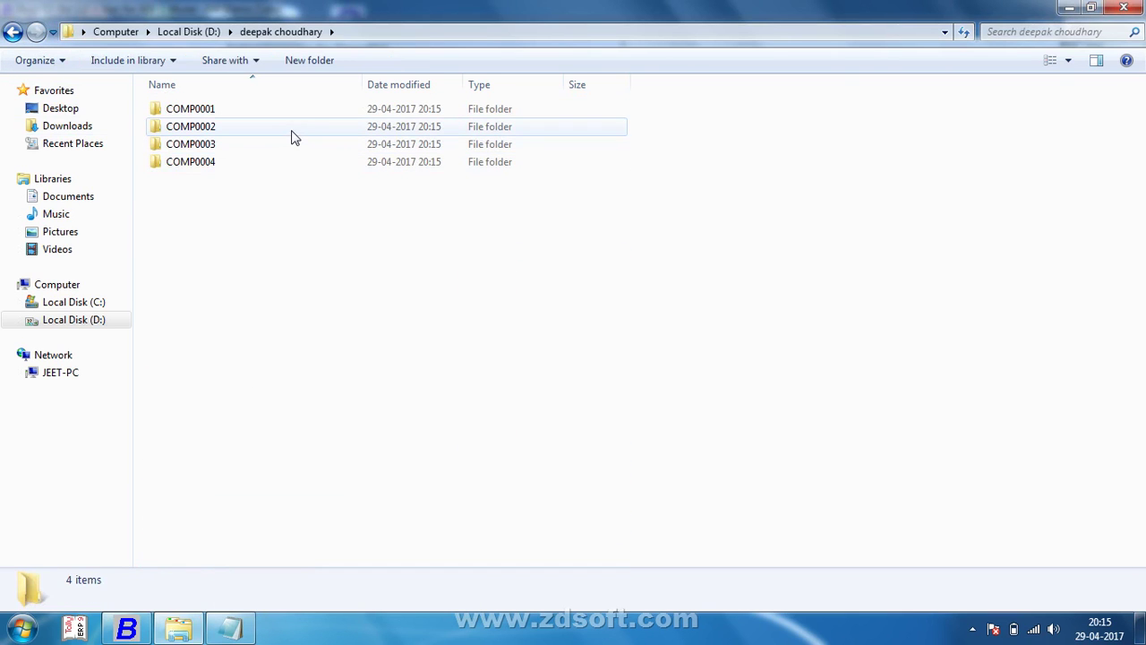
double_click(284, 112)
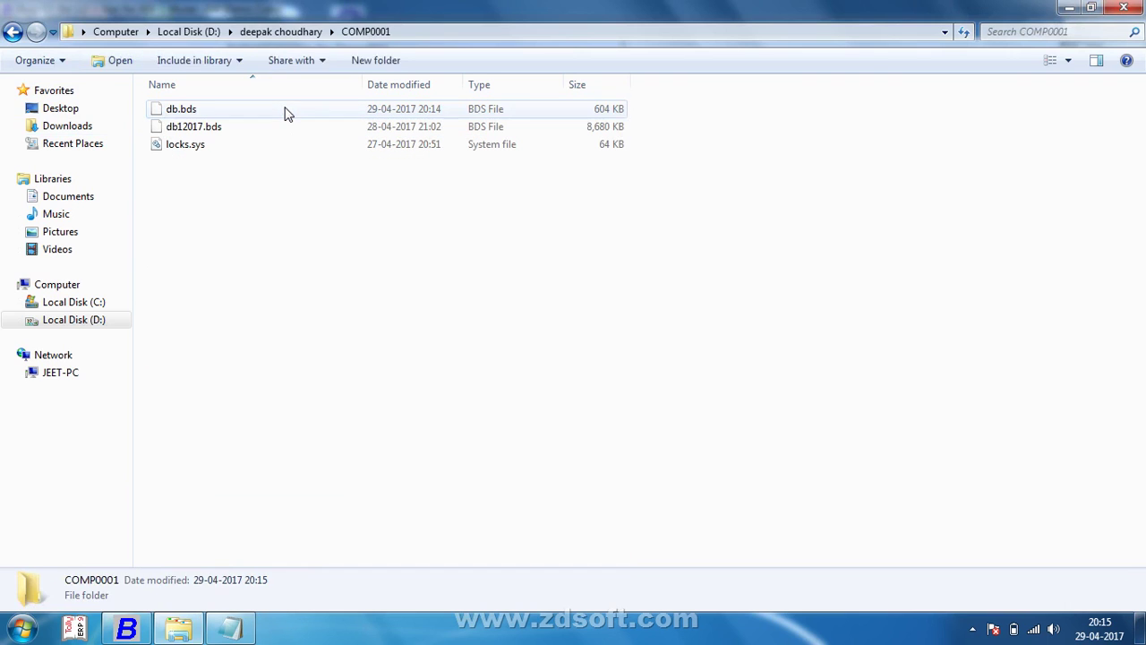
left_click(225, 112)
left_click(224, 112)
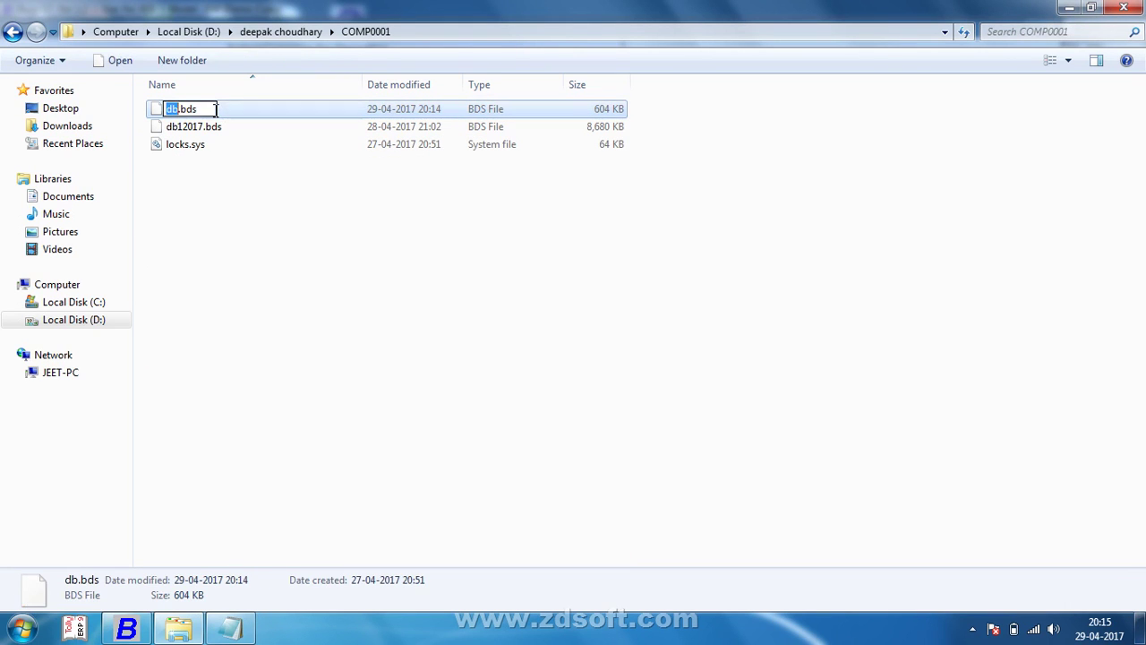
left_click(213, 109)
key("BackSpace")
key("BackSpace")
key("BackSpace")
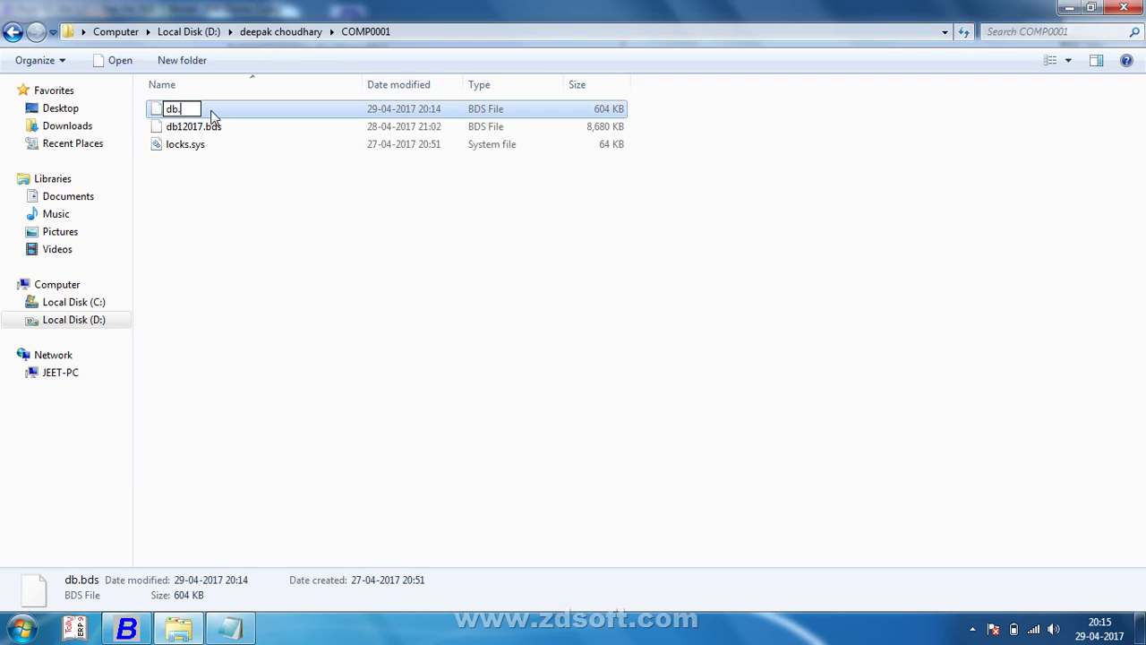
type("MD")
key("BackSpace")
key("BackSpace")
type("mdb")
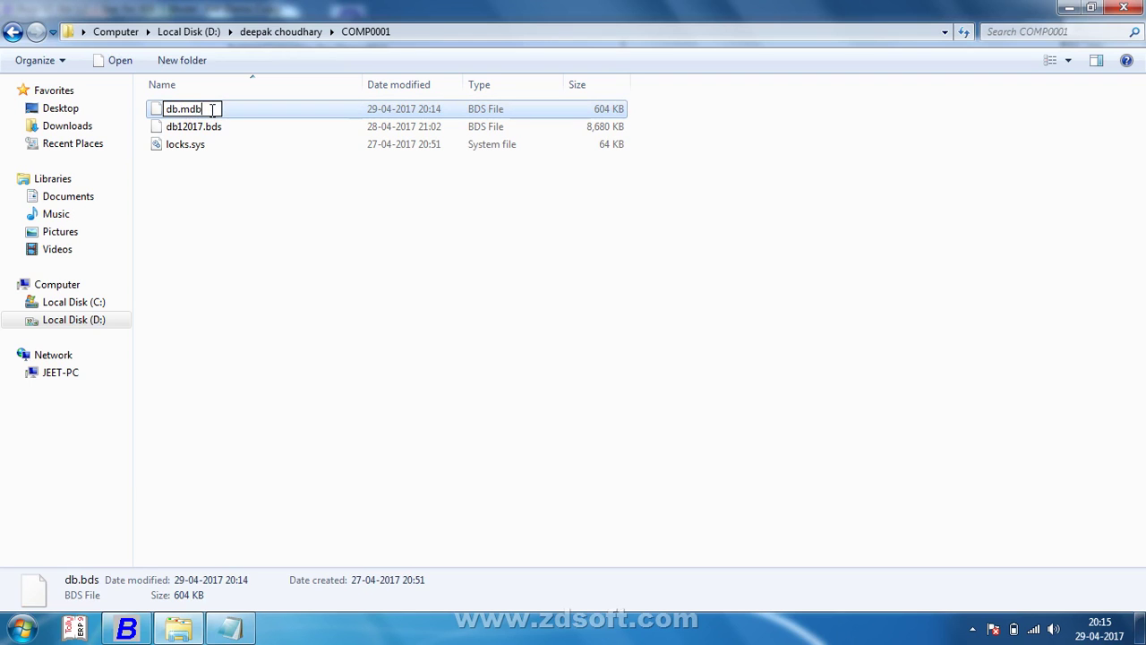
key("Return")
key("Return")
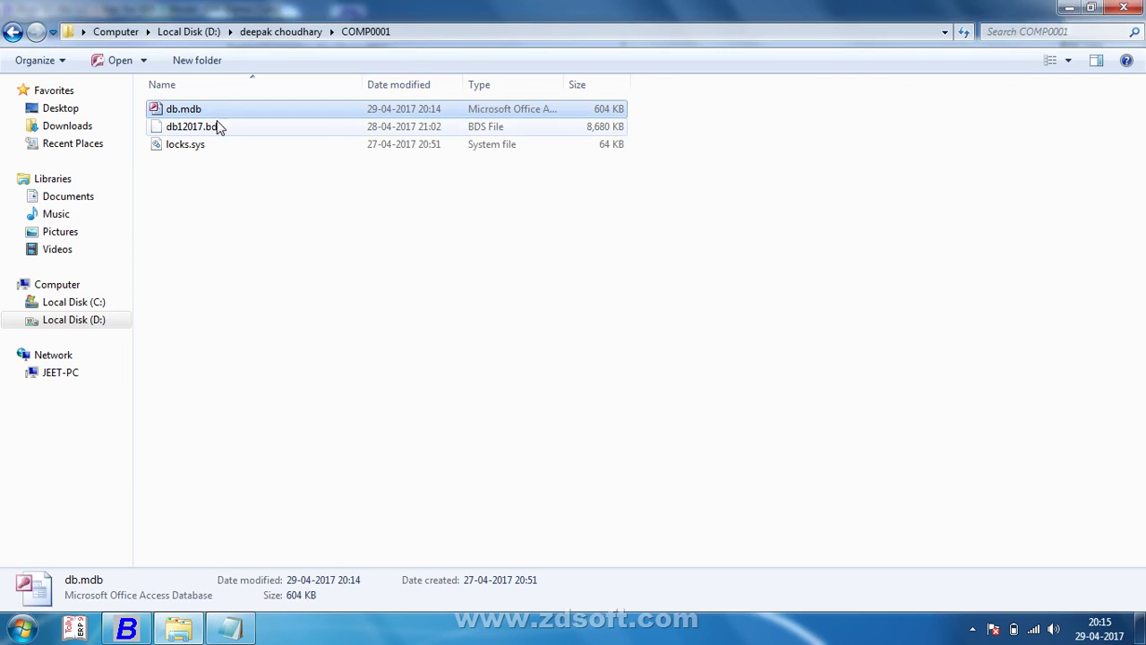
Step: Rename db12017.bds to db12017.mdb
left_click(218, 126)
left_click(219, 125)
left_click(220, 125)
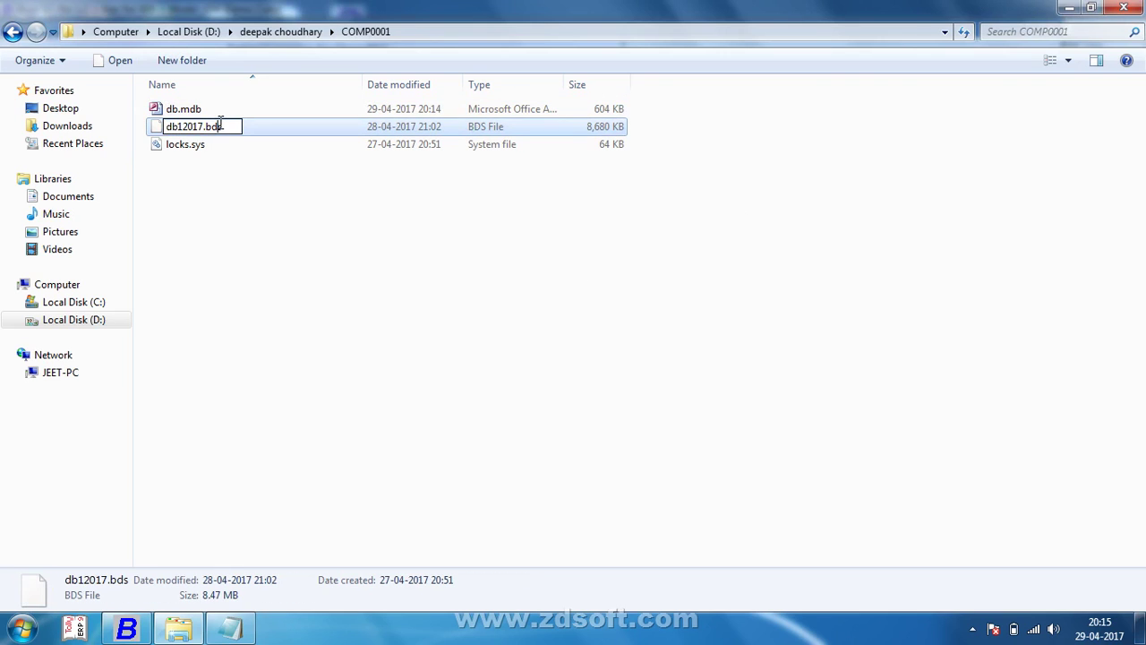
key("BackSpace")
key("BackSpace")
key("BackSpace")
type("m")
type("db")
key("Return")
key("Return")
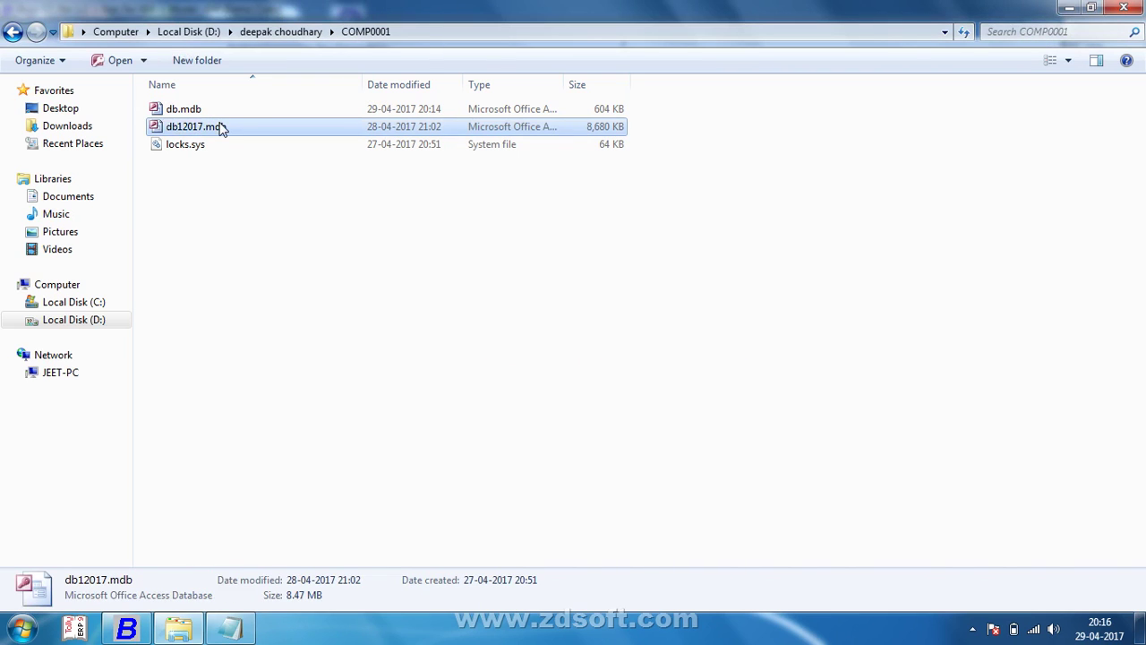
Step: Open db.mdb in Access and move the Notepad note holding the password to the screen centre
double_click(225, 113)
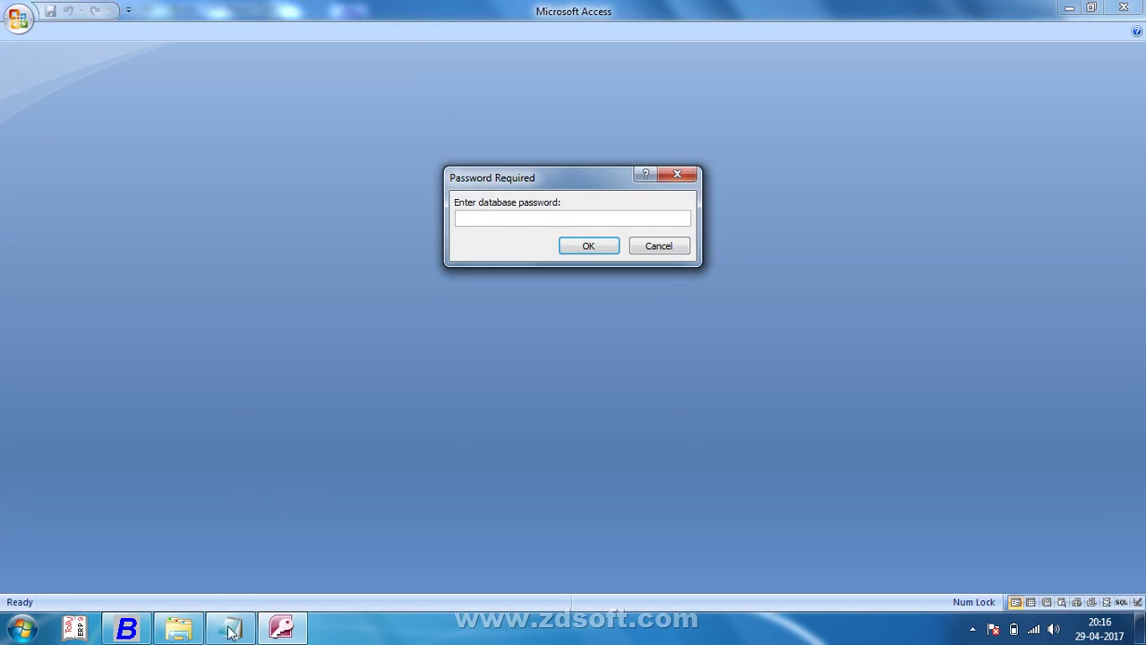
left_click(231, 628)
key("alt+Tab")
left_click(231, 629)
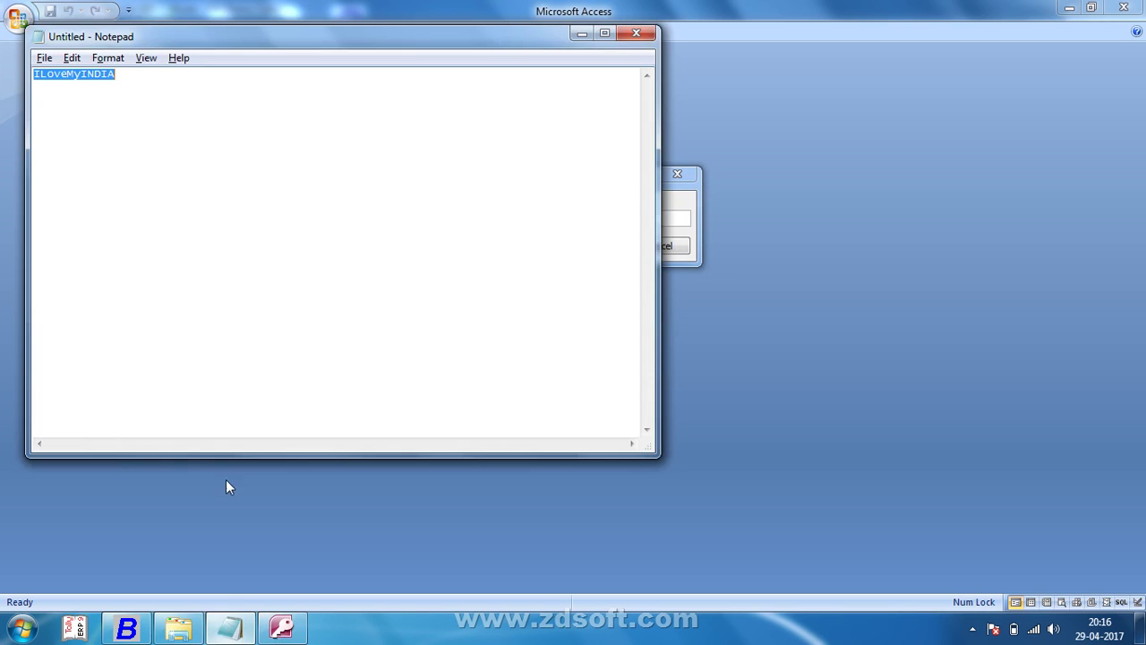
left_click_drag(253, 34, 376, 177)
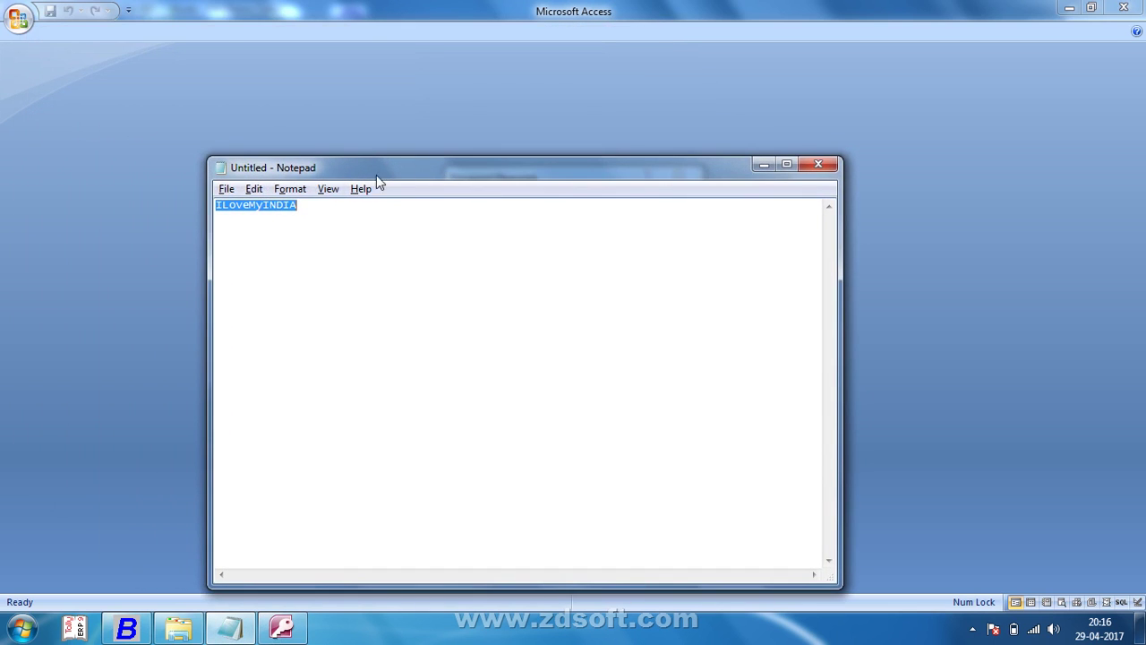
Step: Make the note's password text bold at size 20
left_click(328, 189)
left_click(290, 189)
left_click(286, 189)
left_click(310, 225)
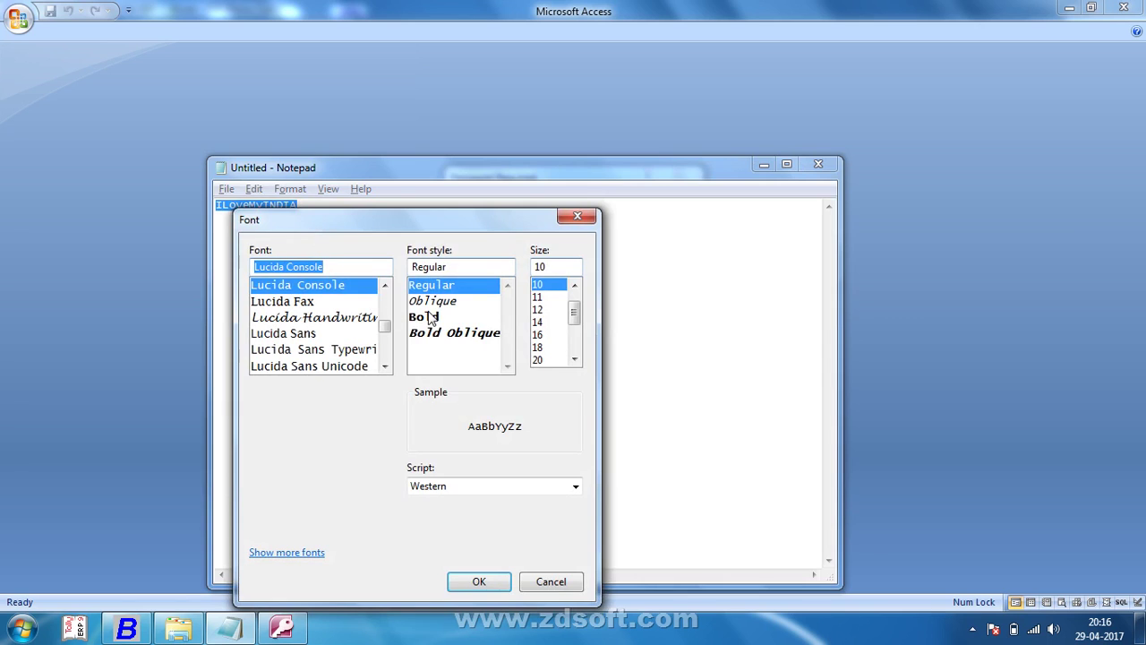
left_click(428, 320)
left_click(539, 359)
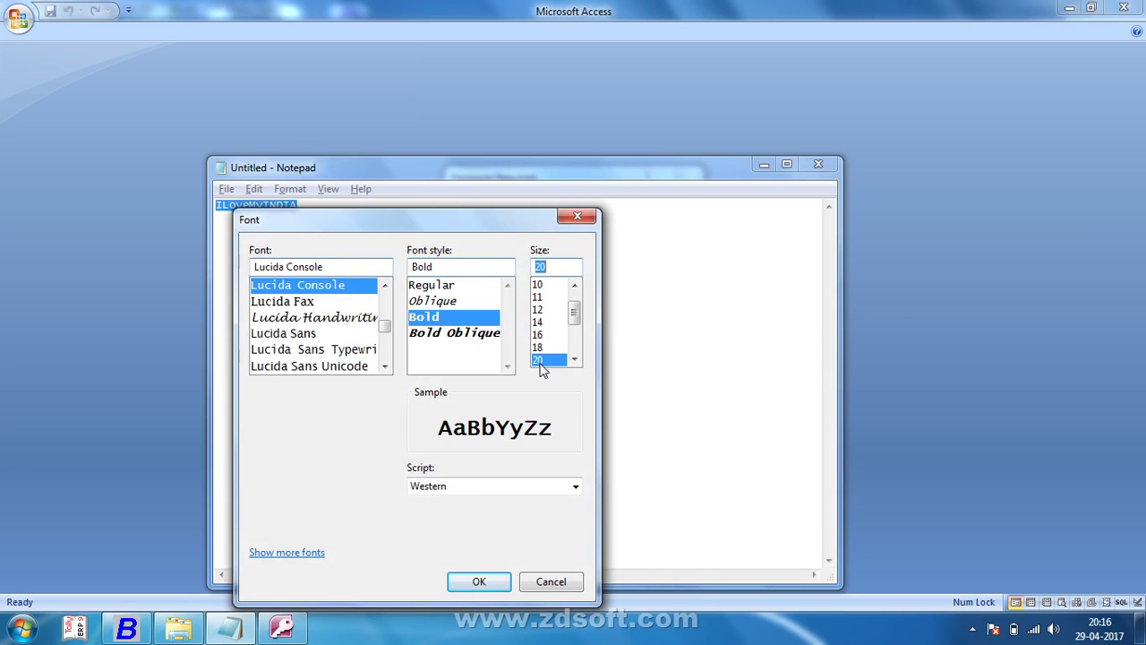
left_click(477, 582)
left_click(488, 438)
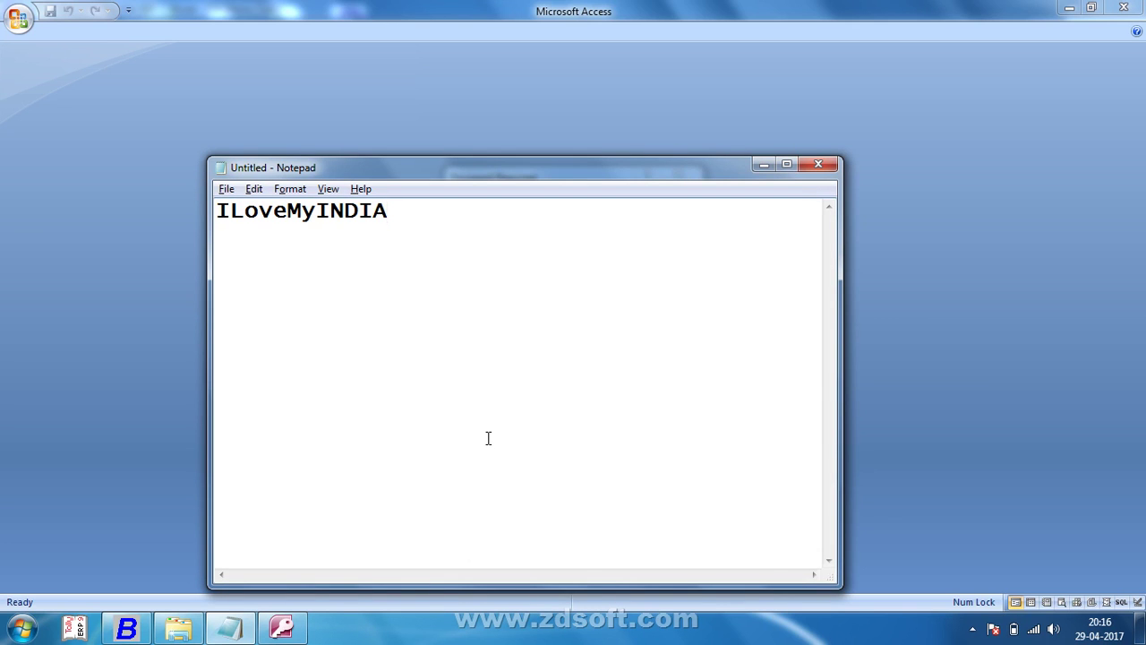
Step: Copy the password from the note into the Password Required prompt and submit it
left_click_drag(420, 205, 197, 204)
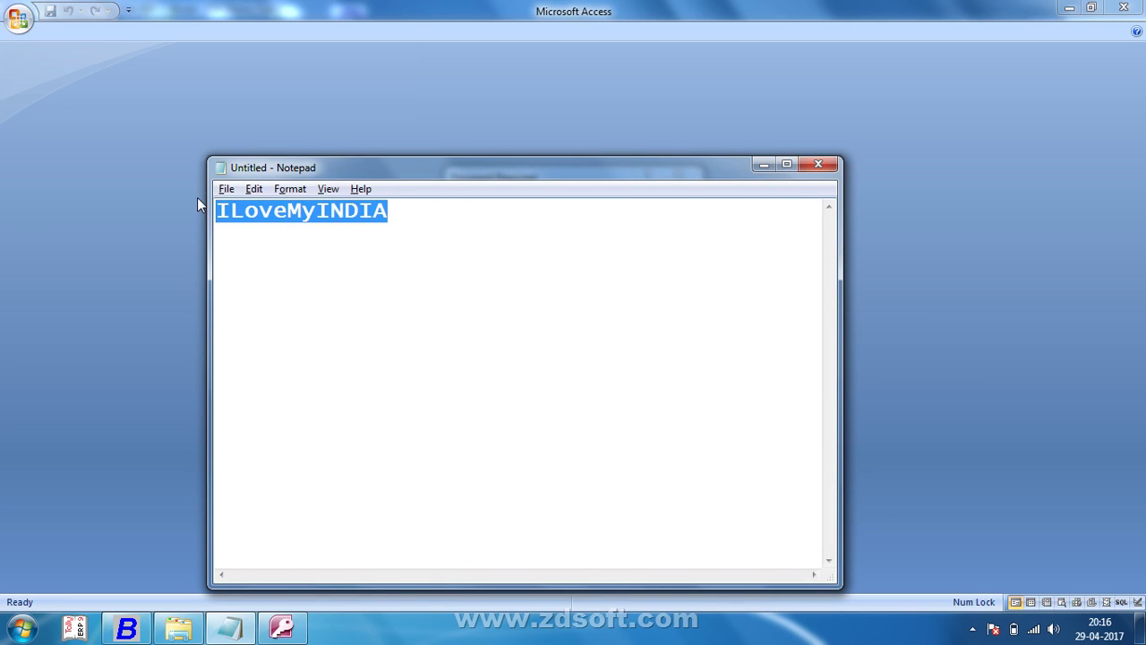
key("alt+Tab")
key("ctrl+v")
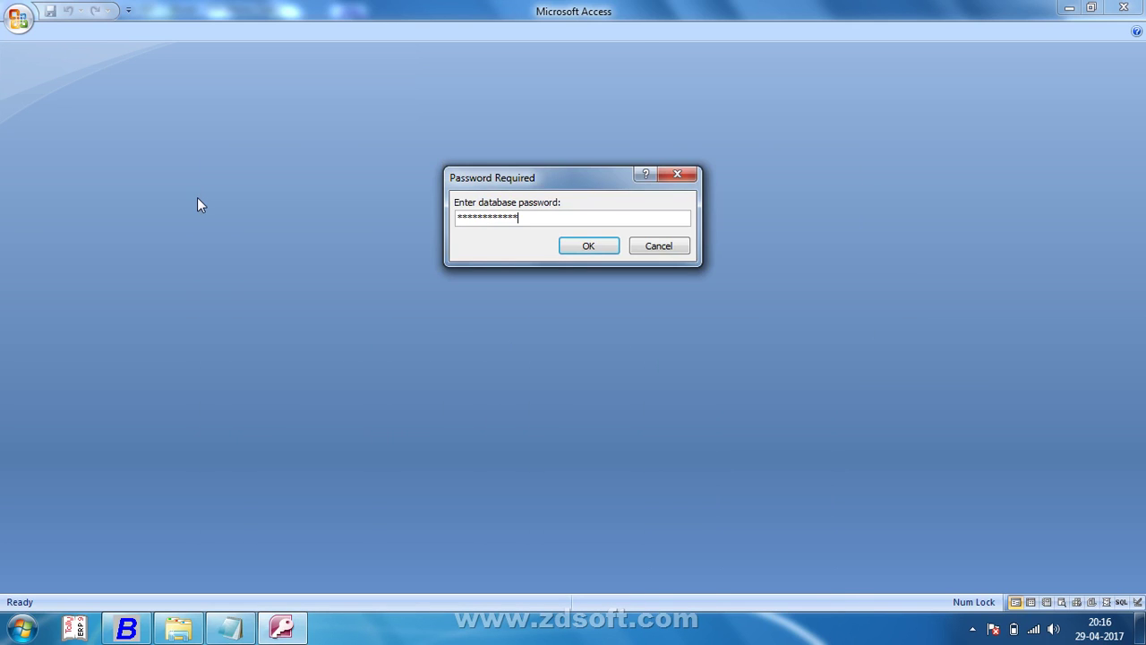
left_click(566, 248)
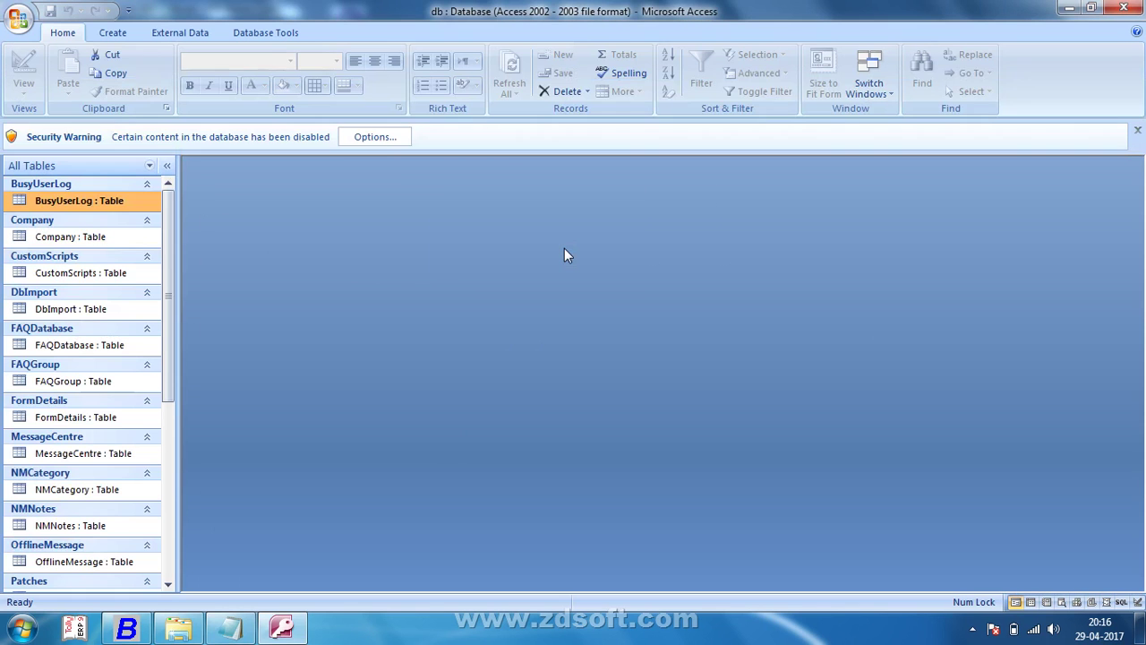
Step: Enable the database content through Options, then close Access
left_click(382, 139)
left_click(439, 360)
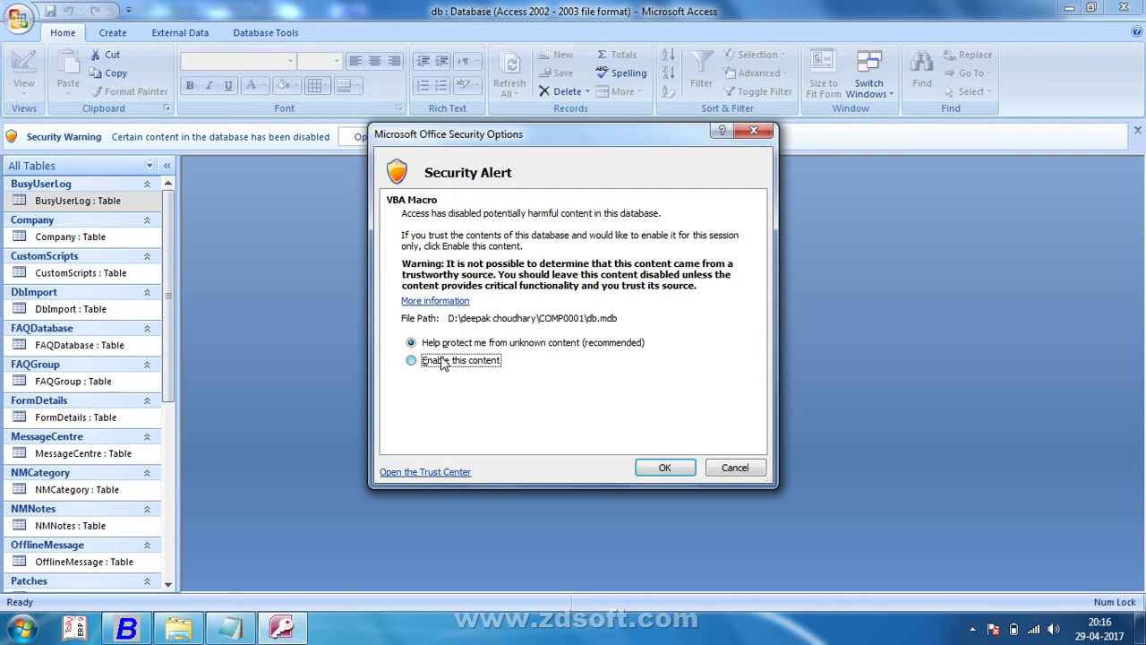
left_click(664, 469)
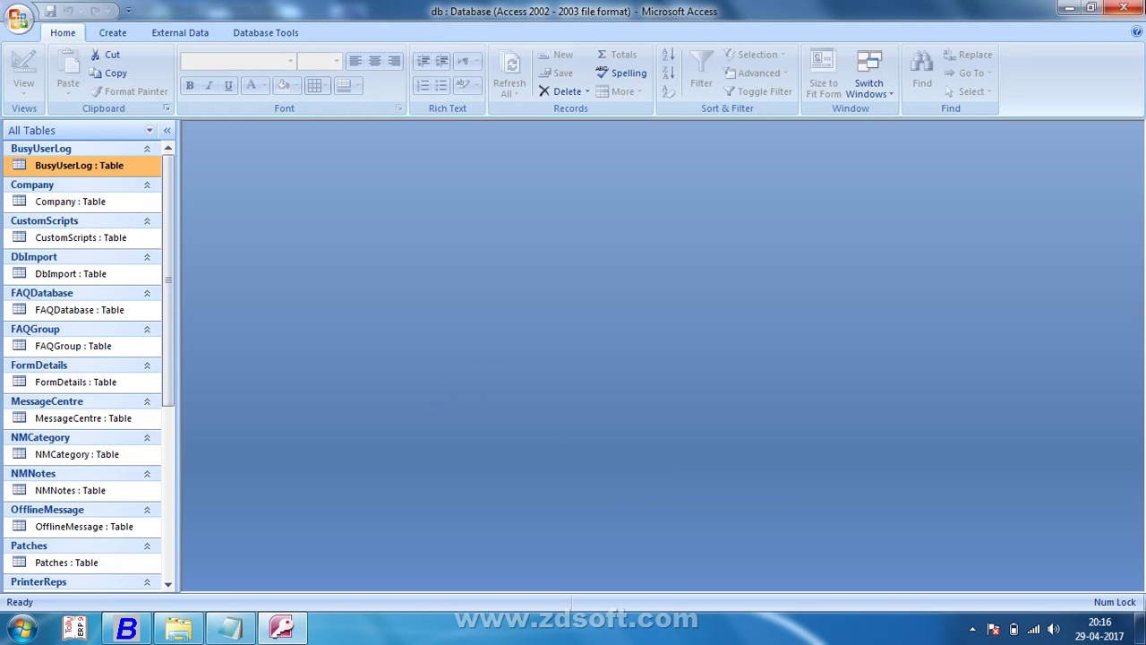
left_click(1123, 8)
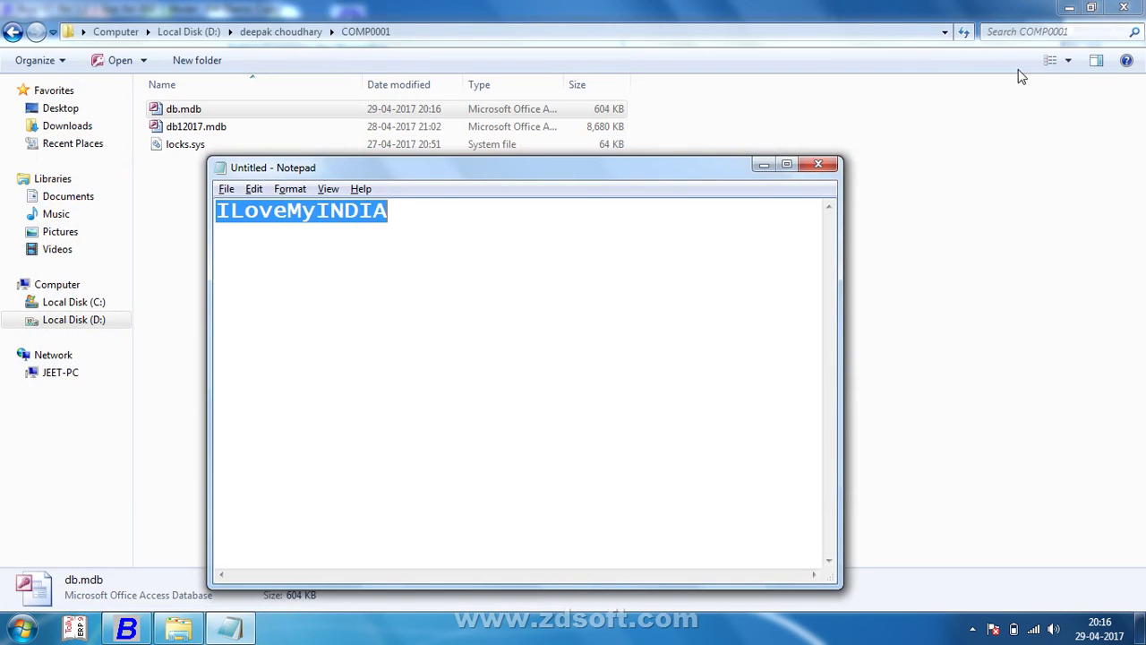
Step: Show the desktop, refresh it, and expand the hidden notification icons to reach the recorder
left_click(940, 219)
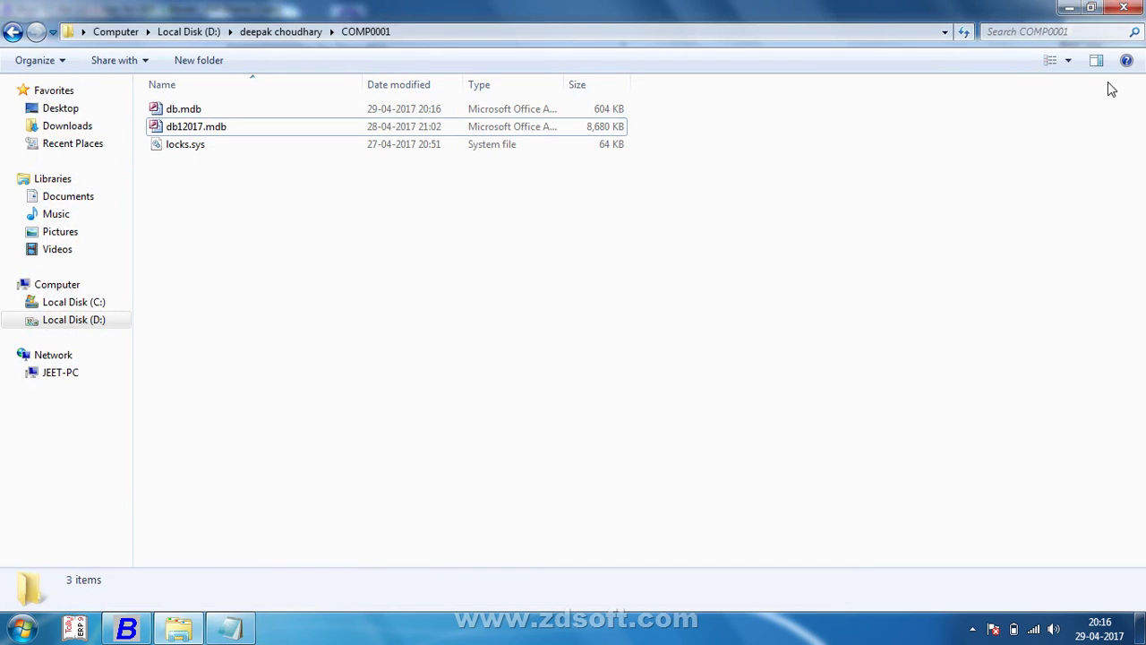
right_click(791, 629)
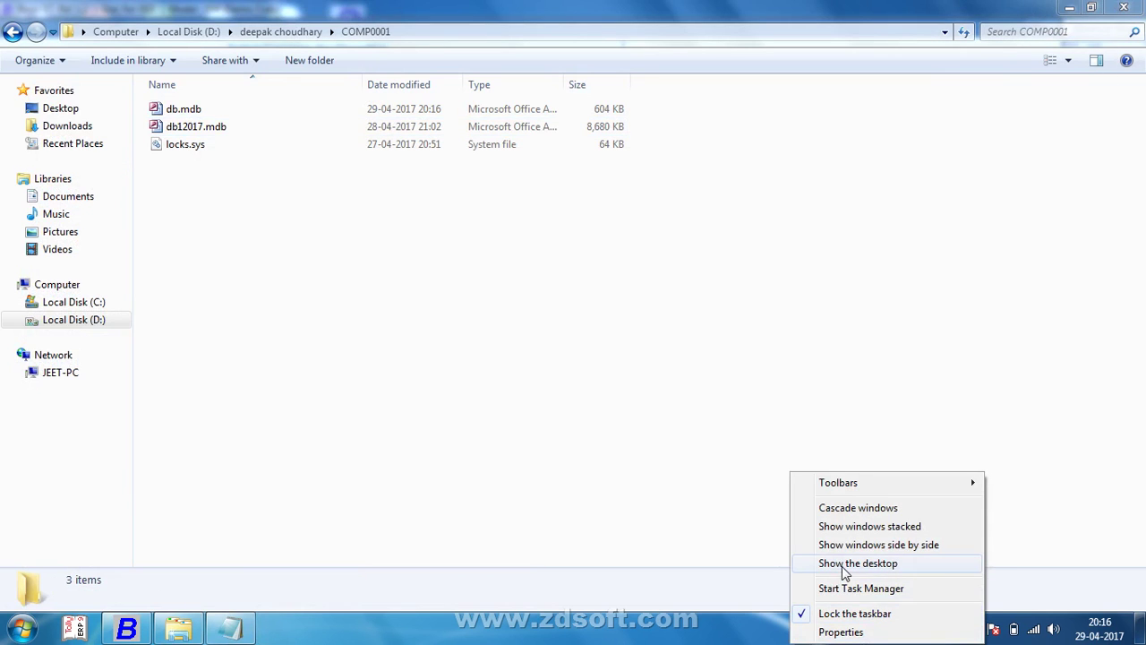
left_click(844, 564)
right_click(758, 192)
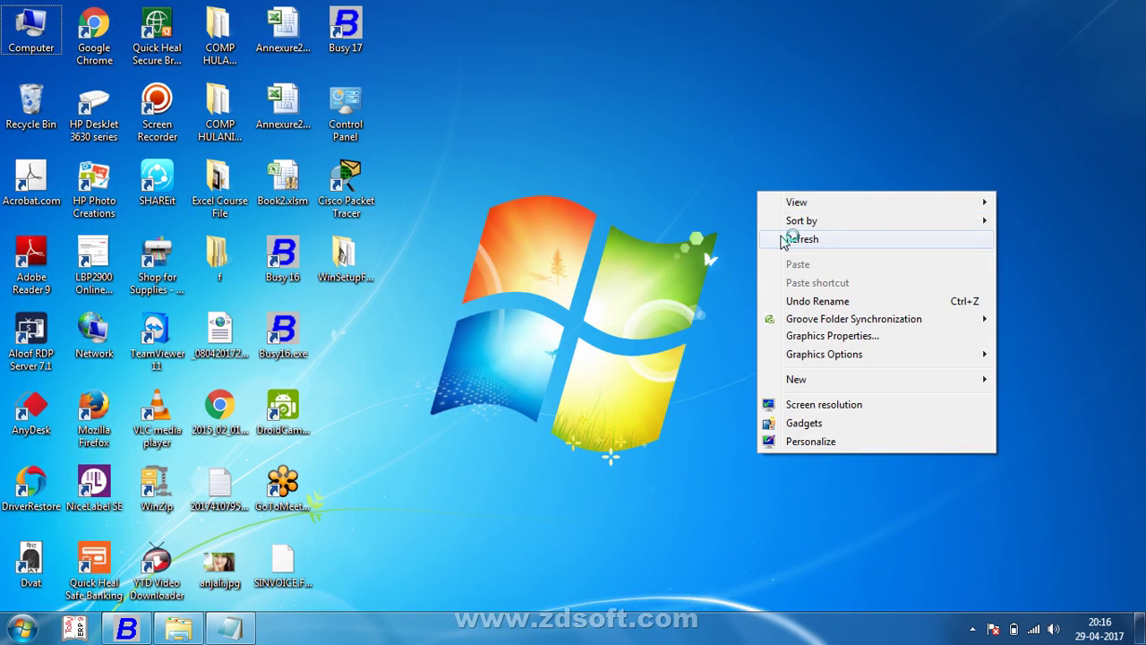
left_click(791, 238)
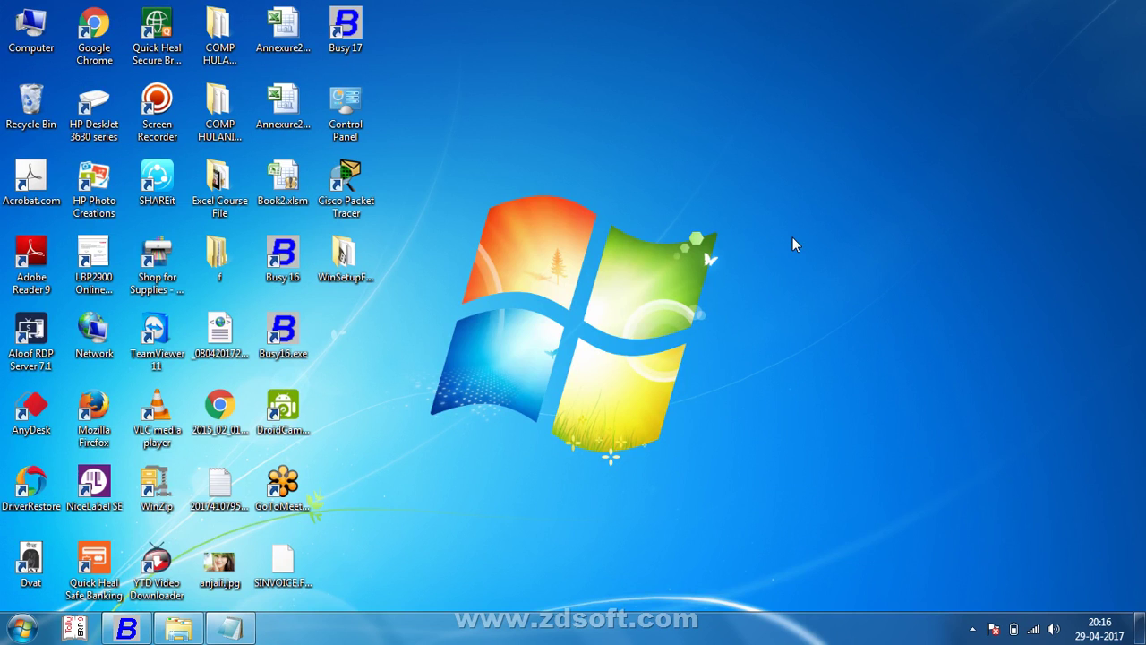
left_click(972, 628)
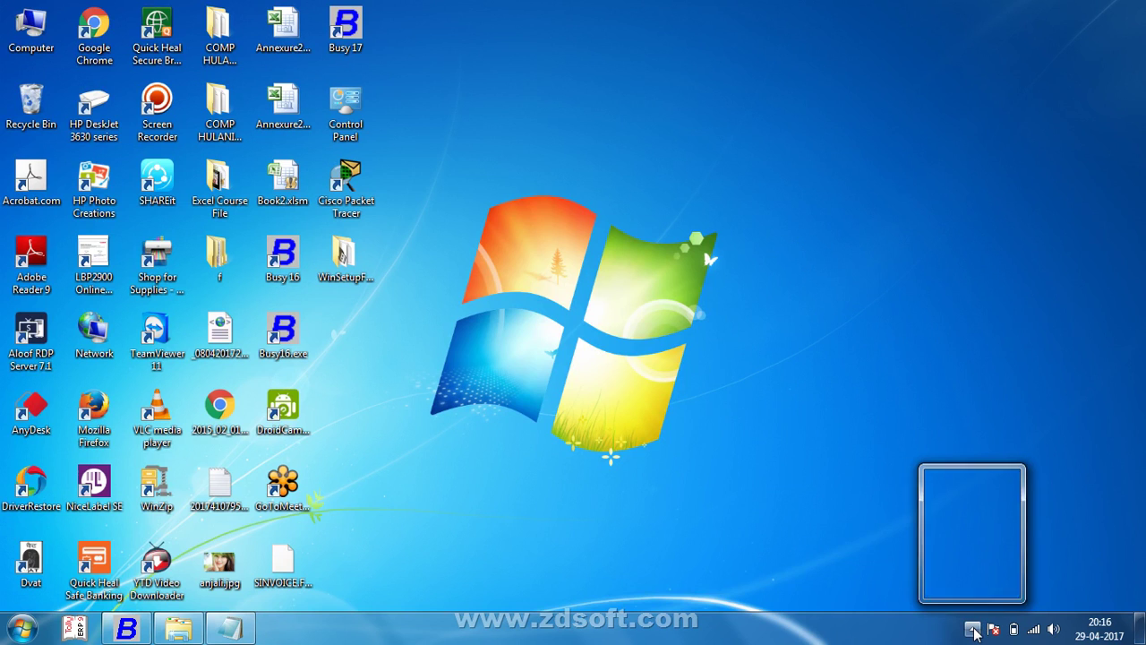
left_click(998, 515)
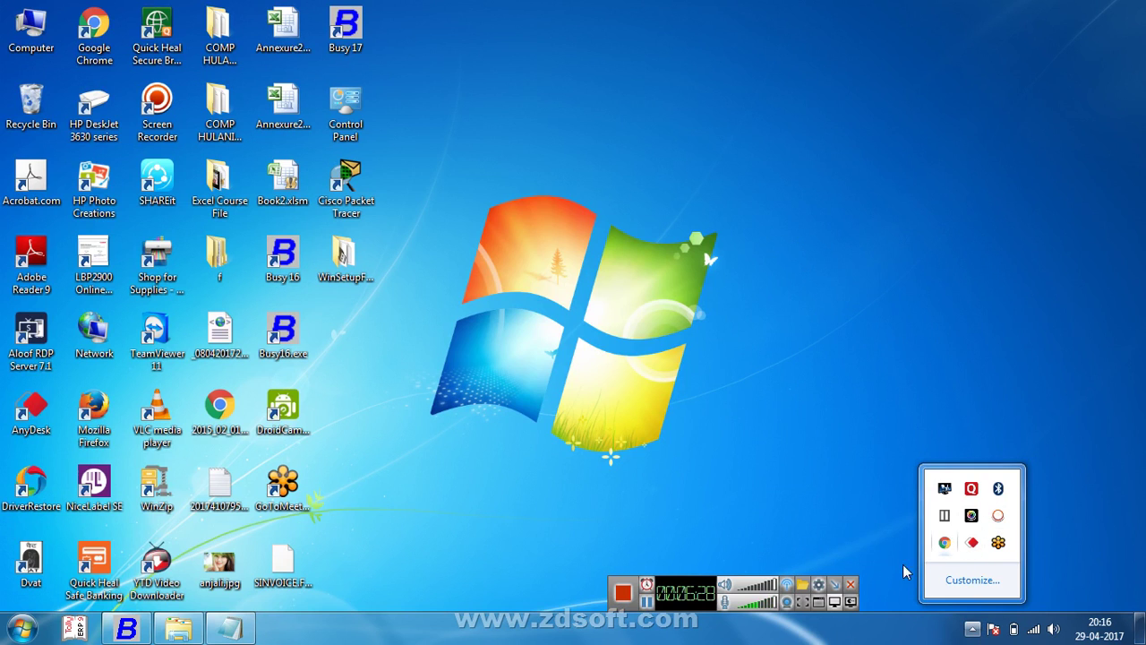